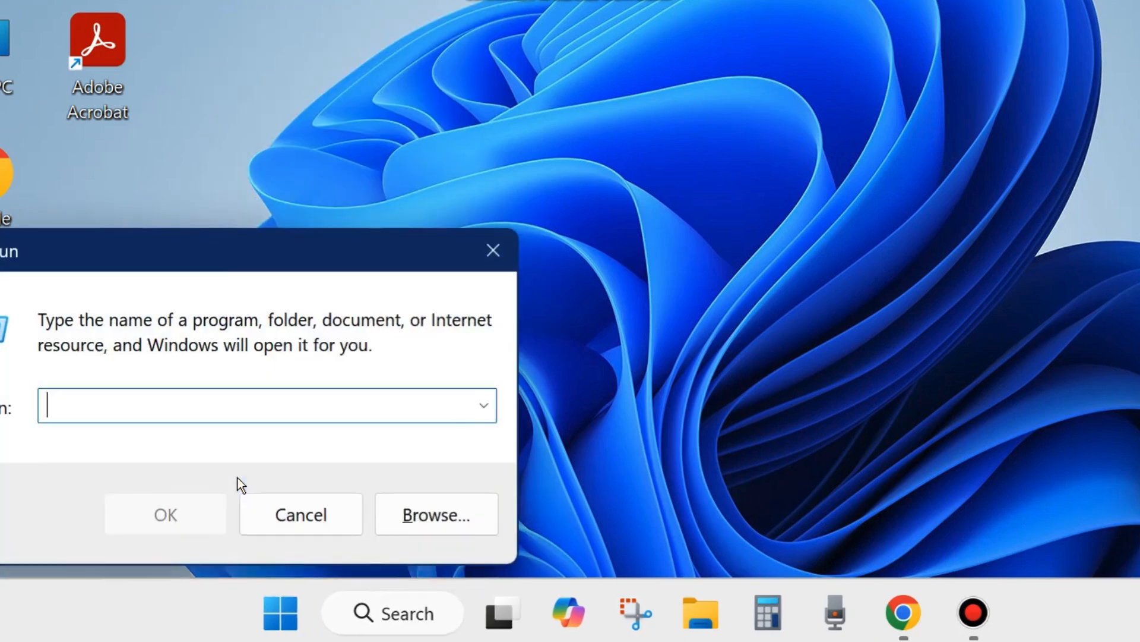
- Open the Services console by running services.msc, and reposition its window so the service list is accessible
left_click_drag(216, 249, 546, 125)
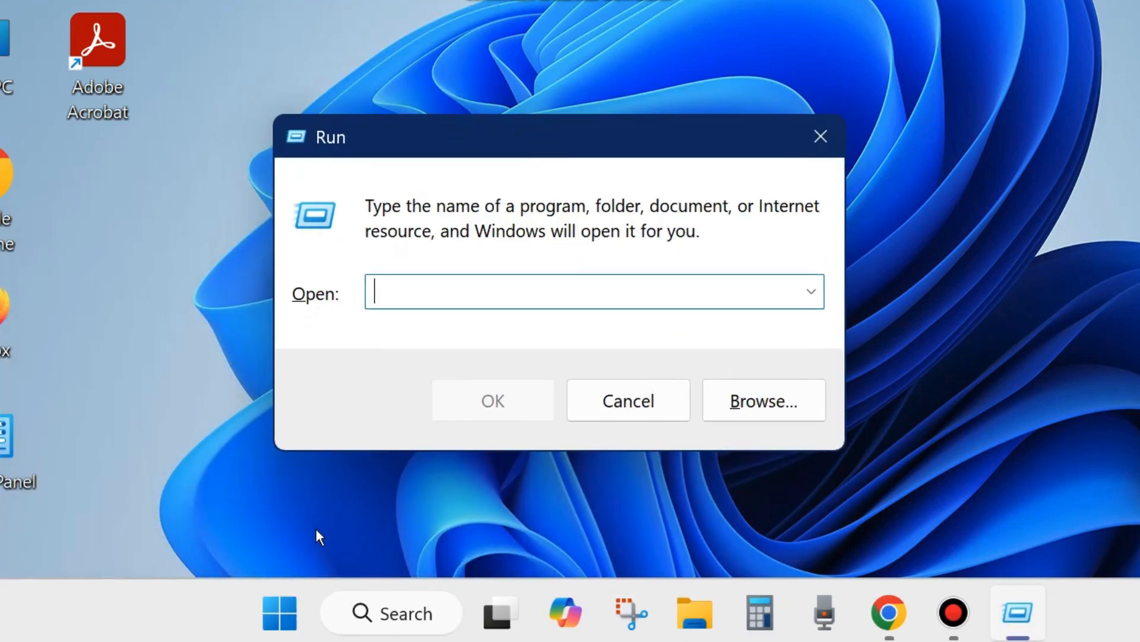
type("ser")
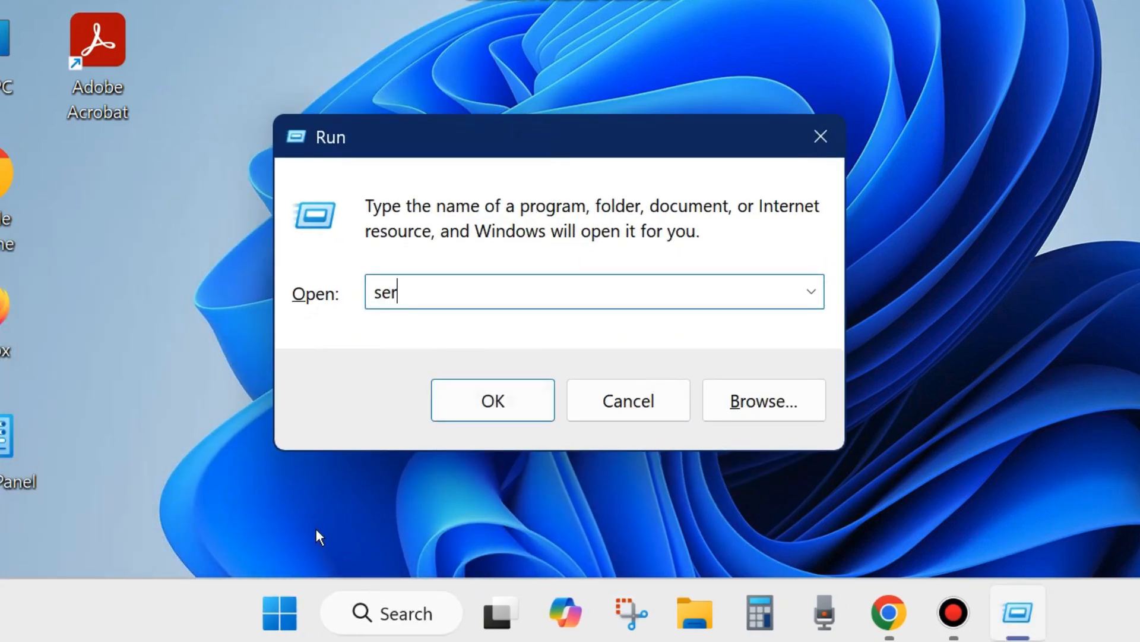
type("vices.msc")
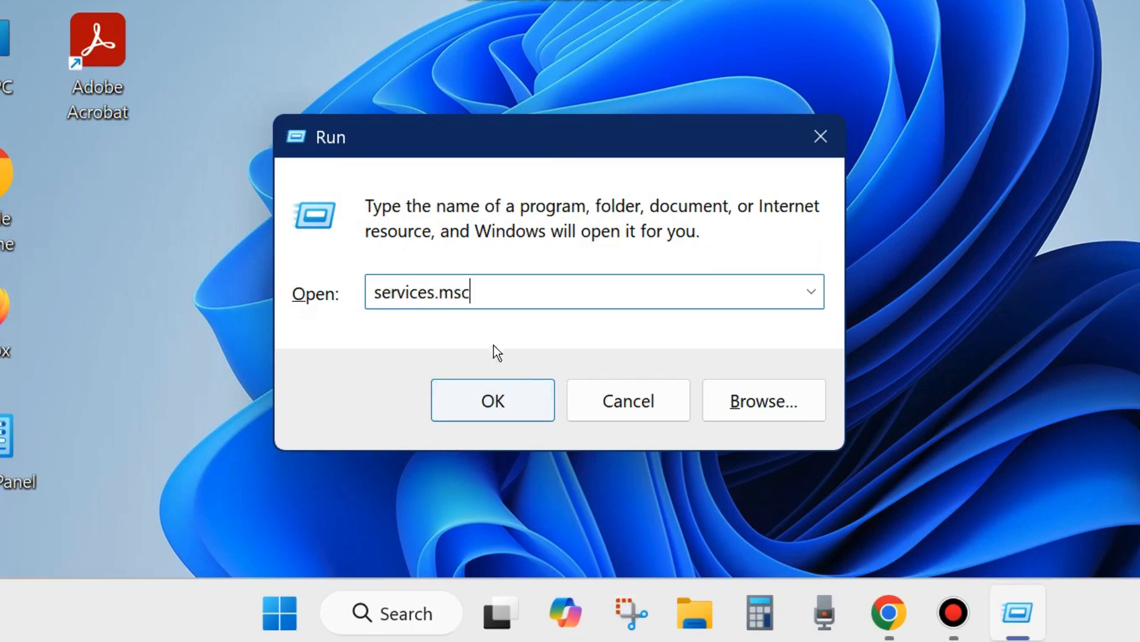
left_click(485, 396)
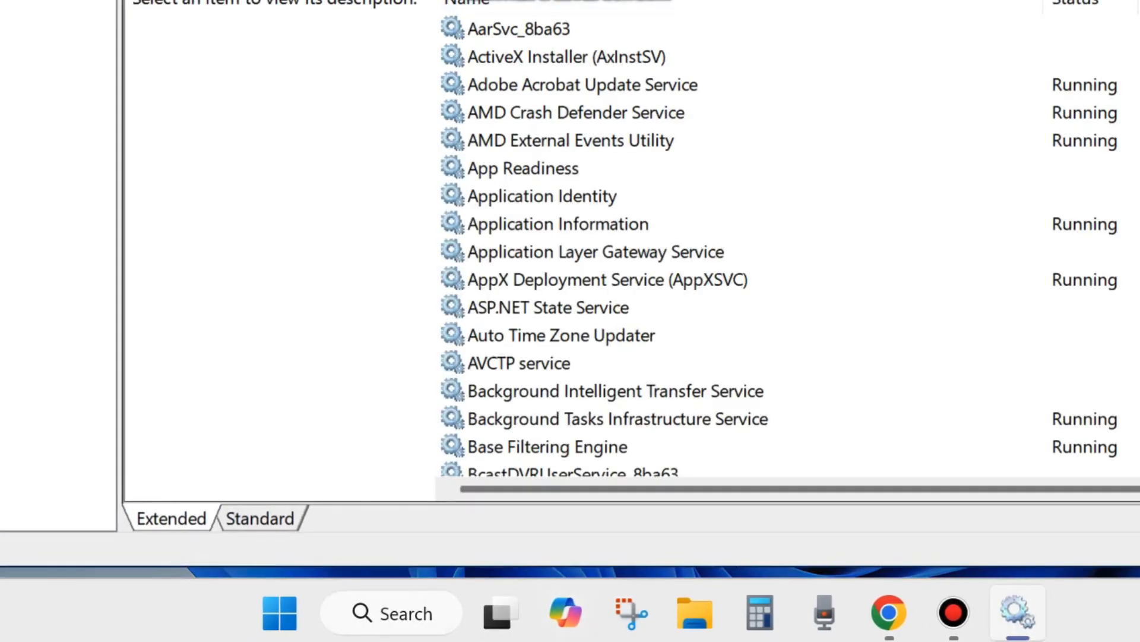
left_click_drag(386, 0, 435, 37)
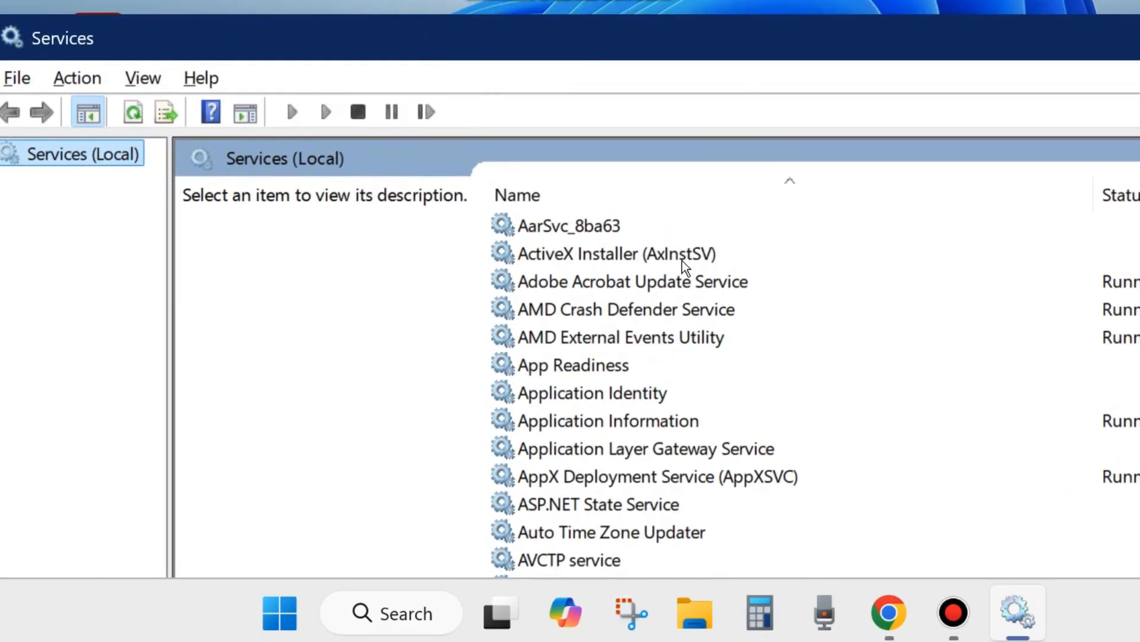
- Find the Volume Shadow Copy service in the list and restart it
scroll(686, 426, "down", 3)
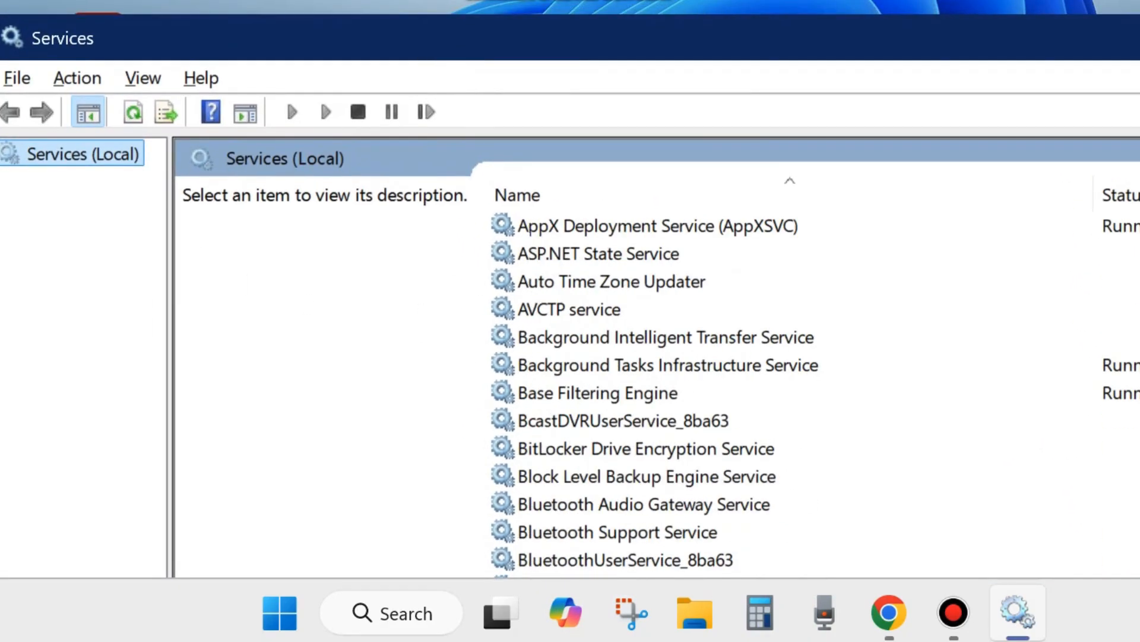
left_click_drag(535, 36, 421, 9)
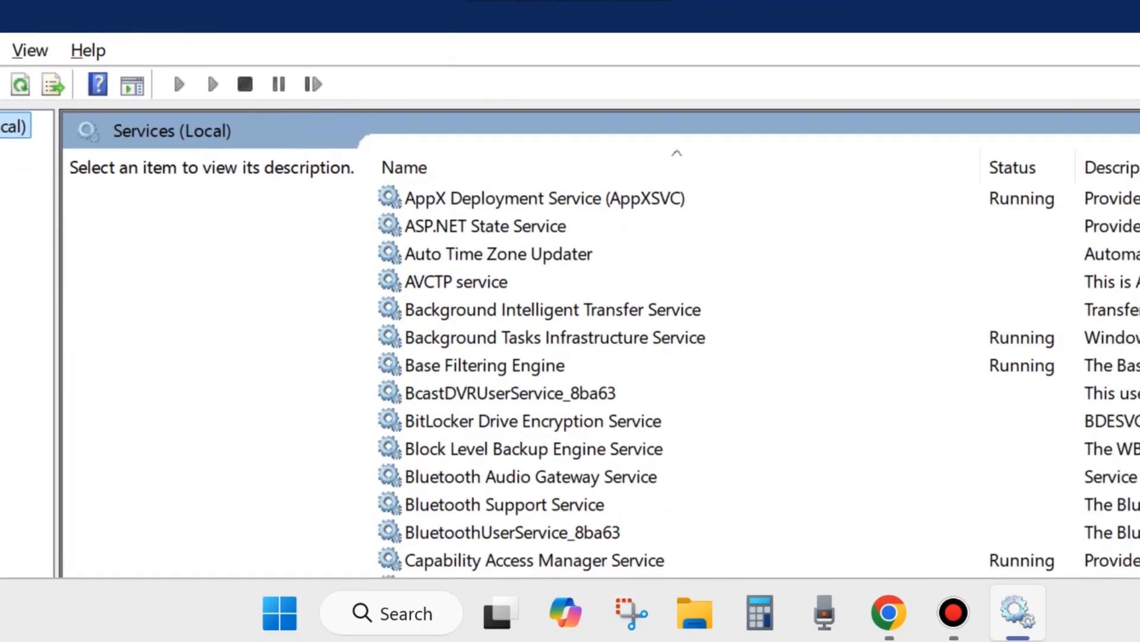
scroll(686, 426, "down", 20)
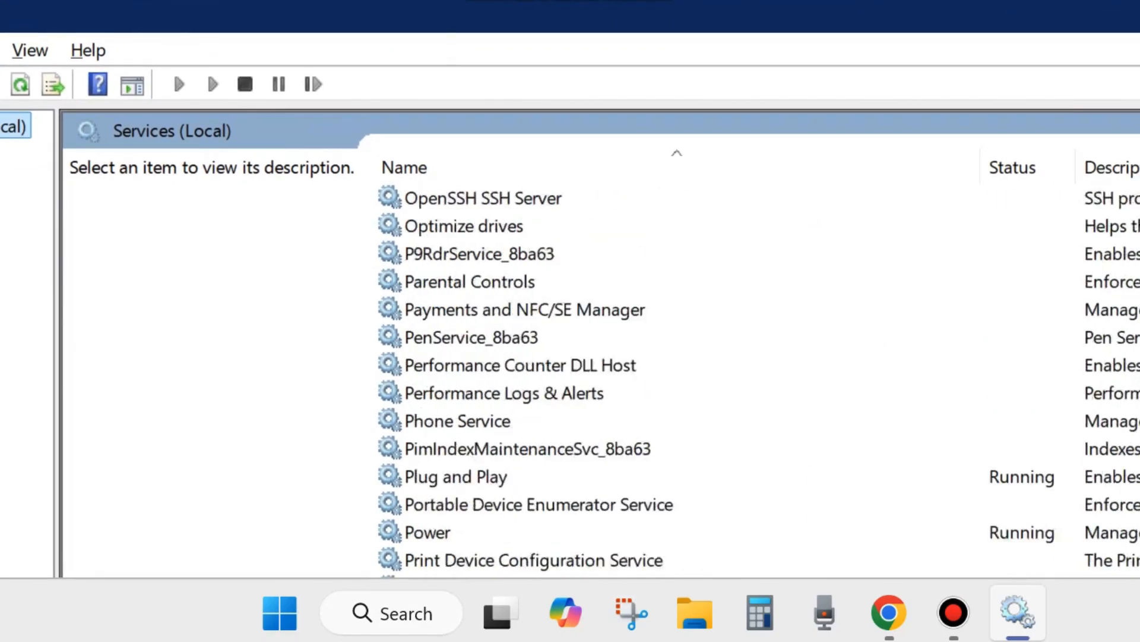
scroll(686, 426, "down", 20)
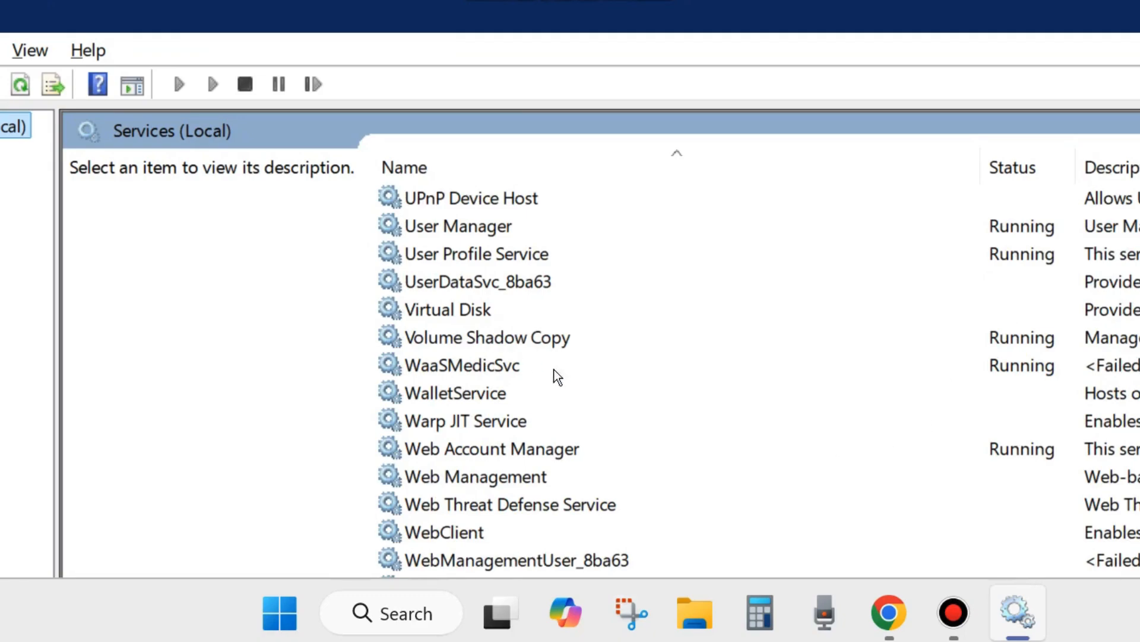
scroll(541, 428, "down", 2)
scroll(550, 467, "up", 2)
scroll(454, 362, "up", 1)
left_click(452, 420)
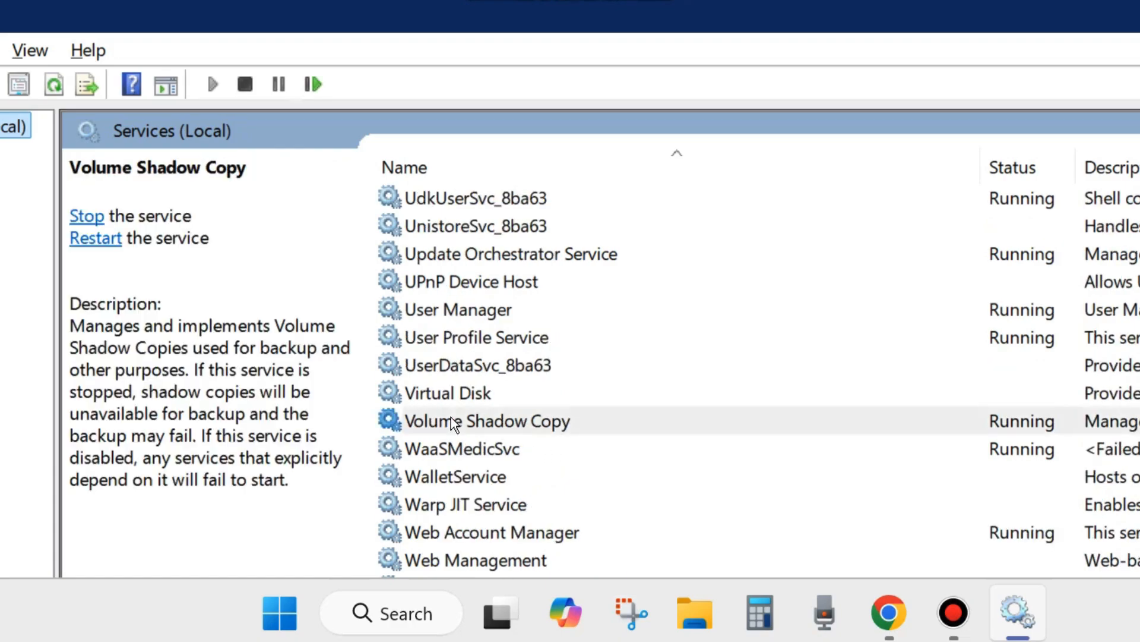
right_click(483, 425)
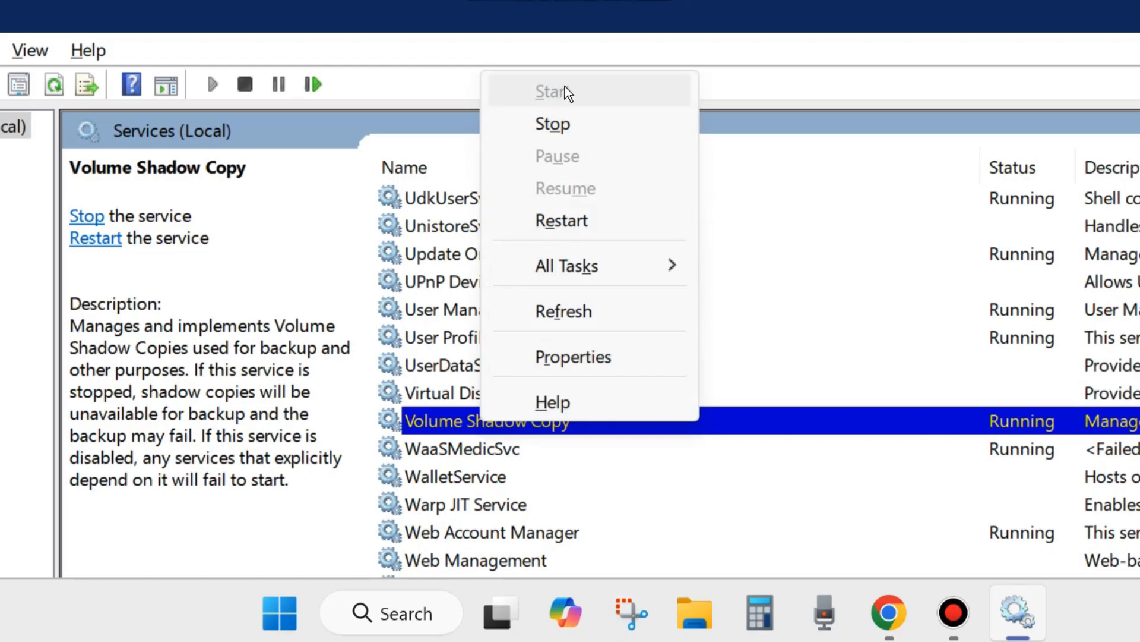
left_click(563, 221)
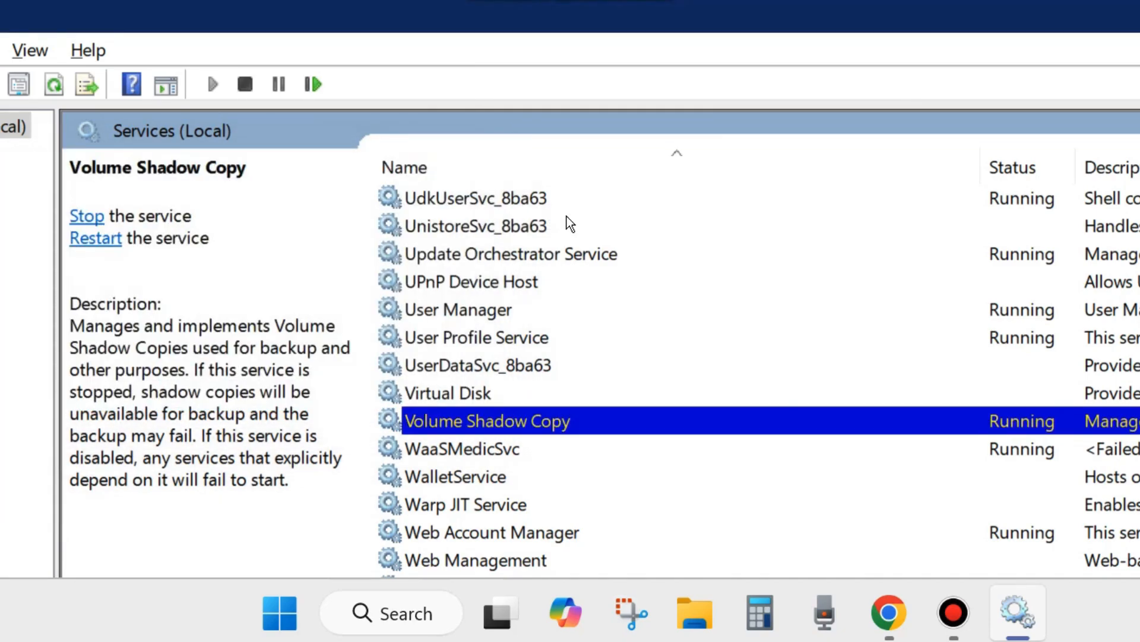
- Set the Volume Shadow Copy service's startup type to Automatic, apply the change, and close the Services console
double_click(480, 420)
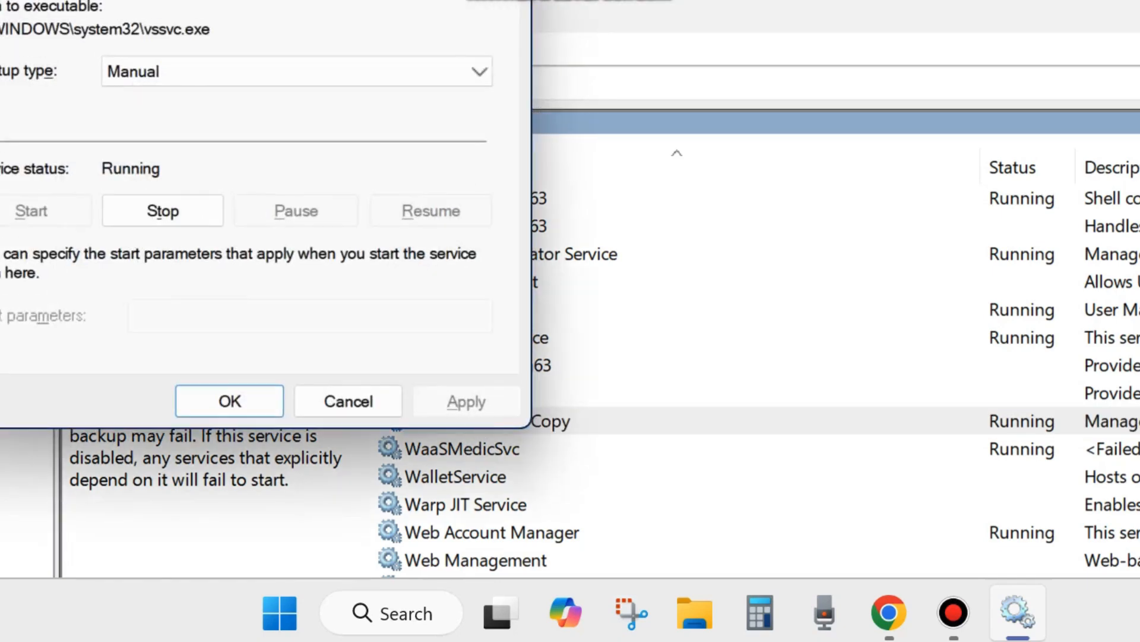
left_click_drag(241, 0, 590, 29)
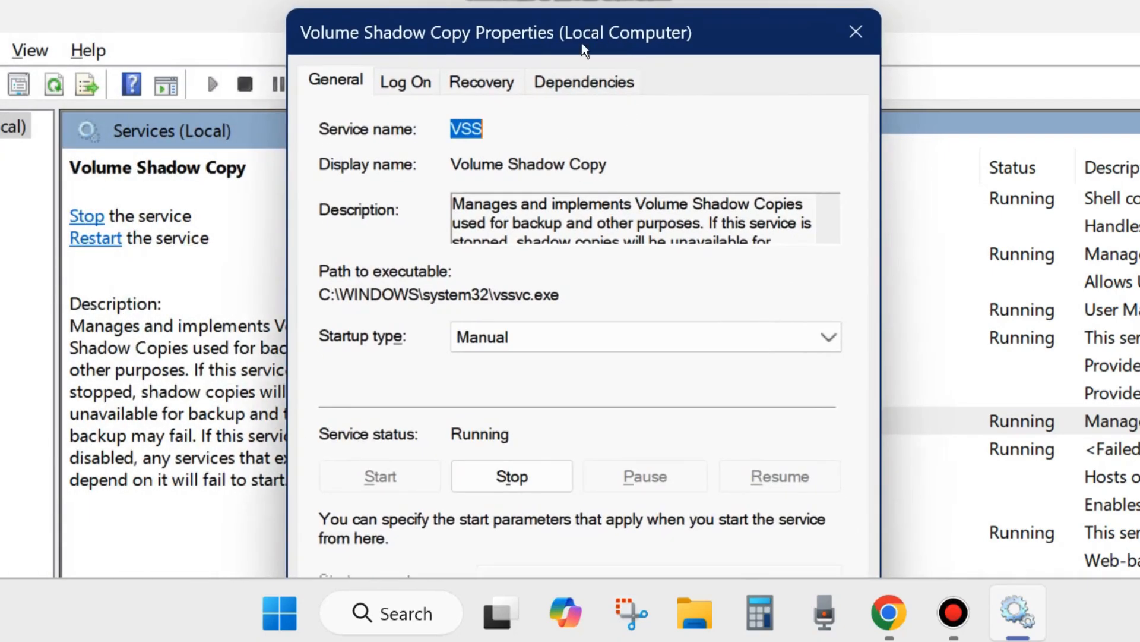
left_click(542, 338)
left_click(519, 386)
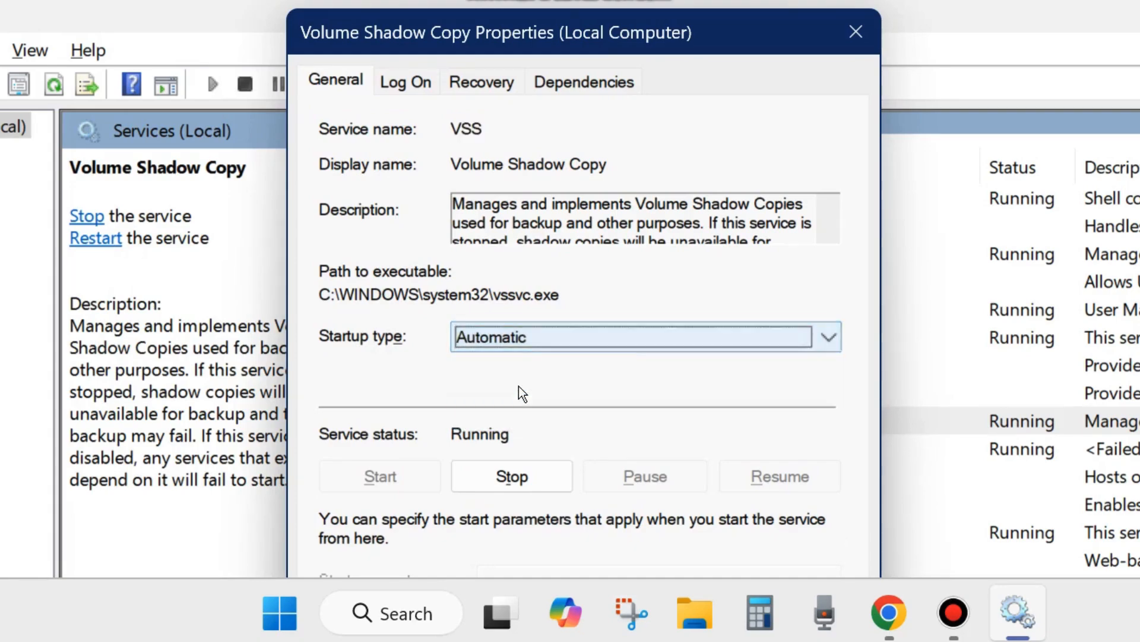
left_click_drag(577, 34, 593, 0)
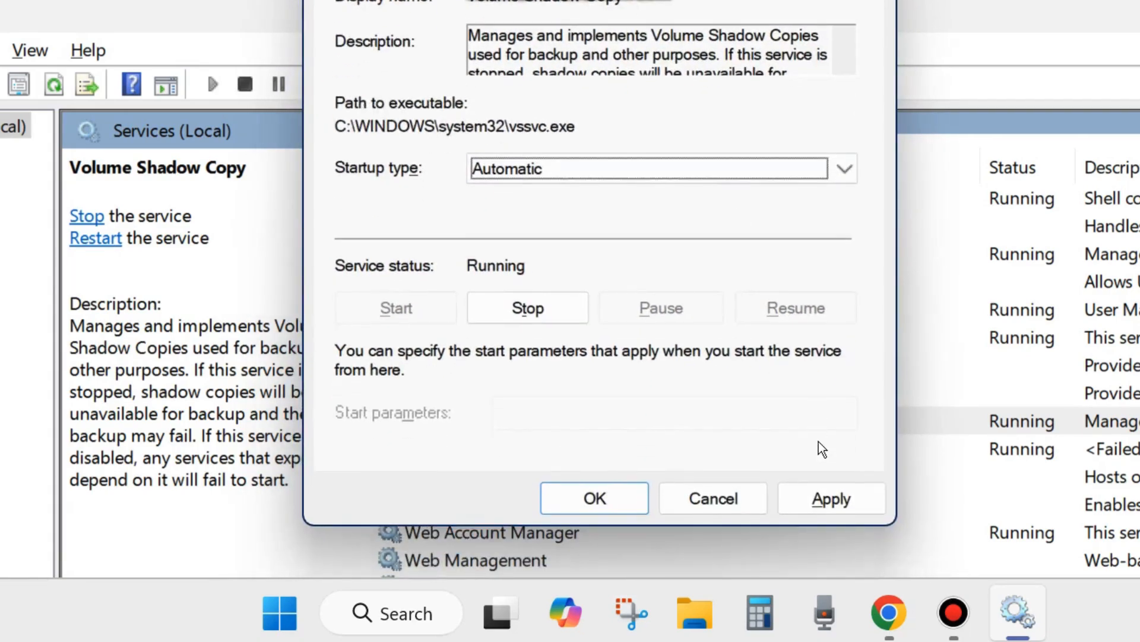
left_click(830, 498)
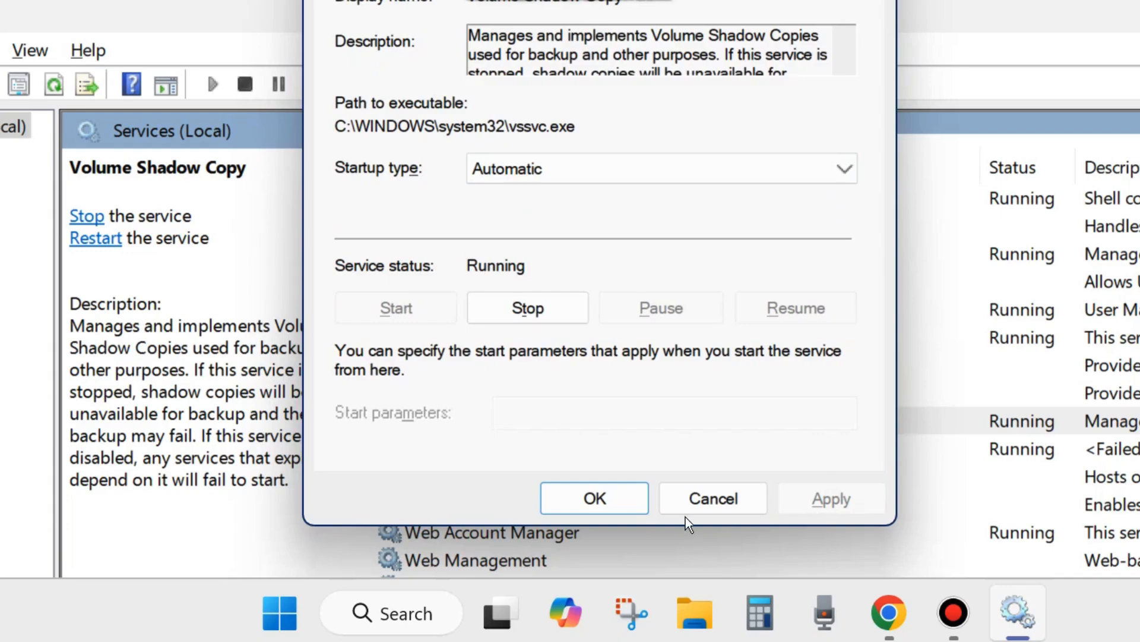
left_click(594, 497)
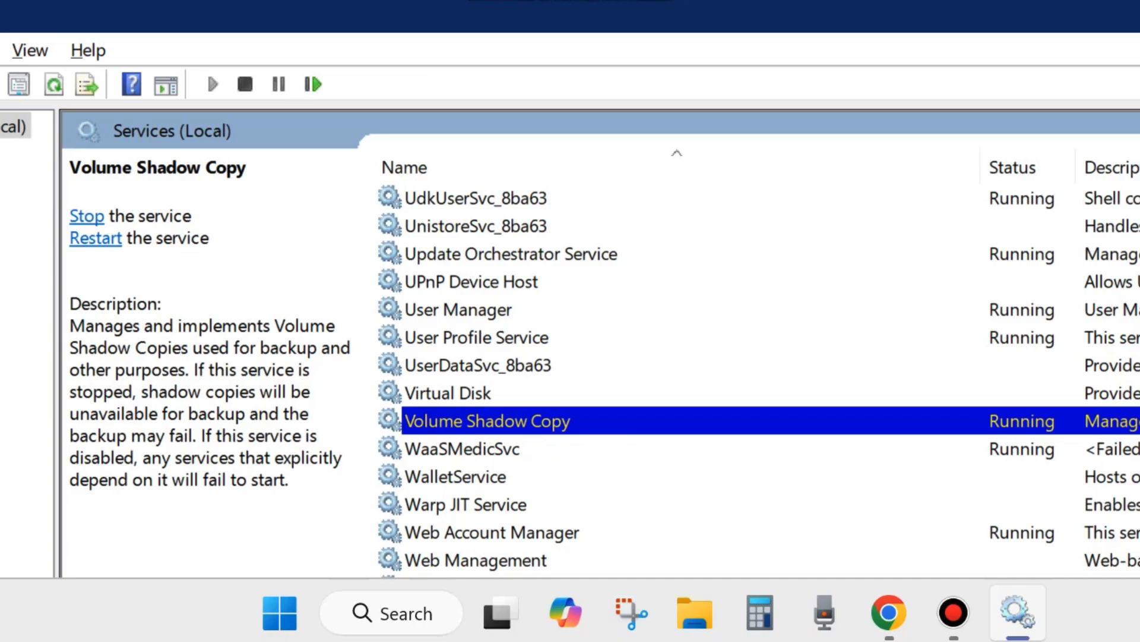
left_click(1135, 12)
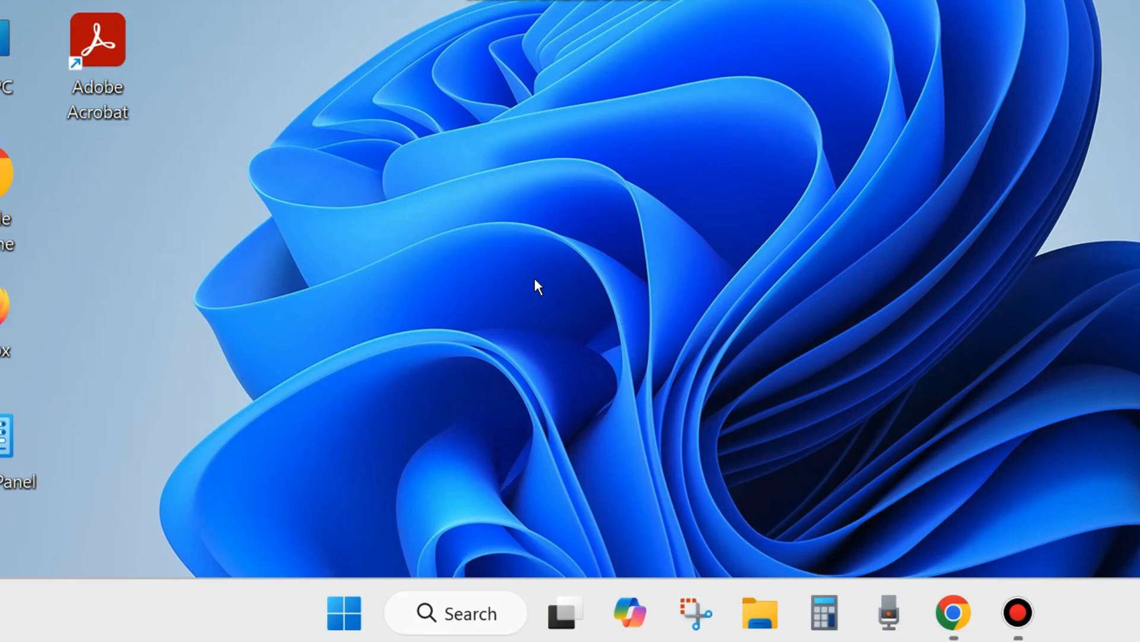
- Switch to File Explorer and open the properties of the Windows (C:) drive
left_click(764, 604)
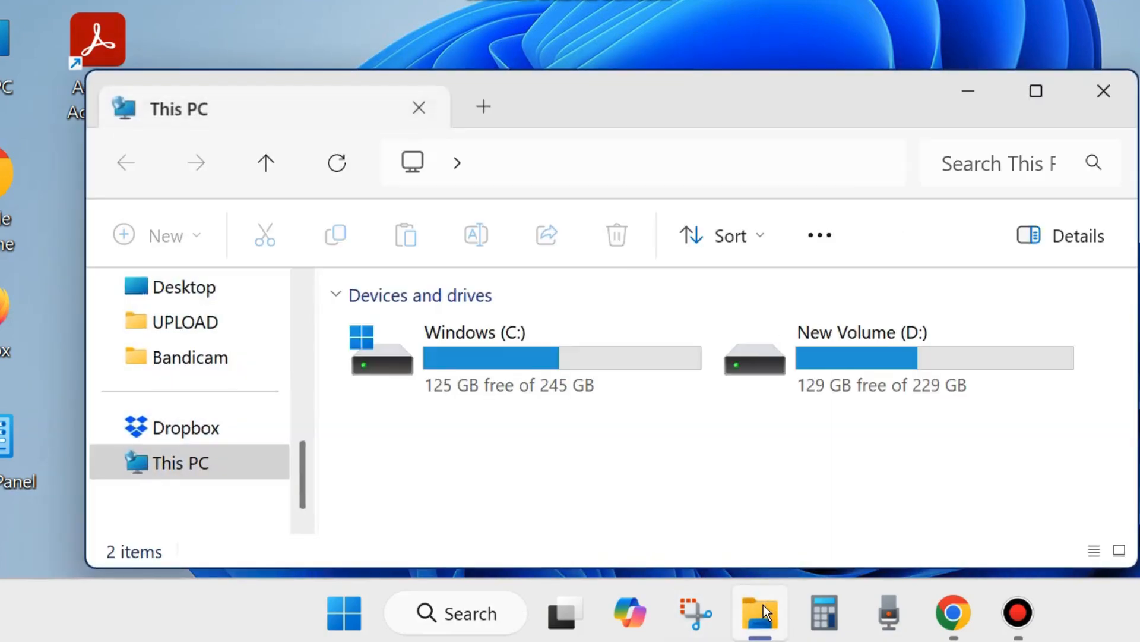
left_click(461, 349)
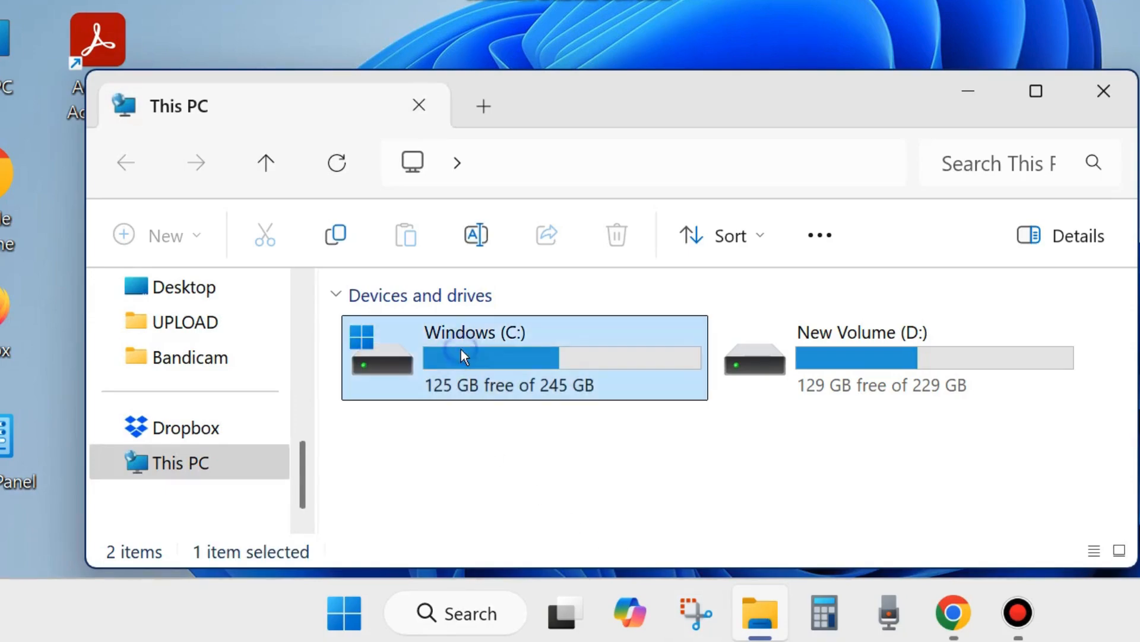
right_click(430, 378)
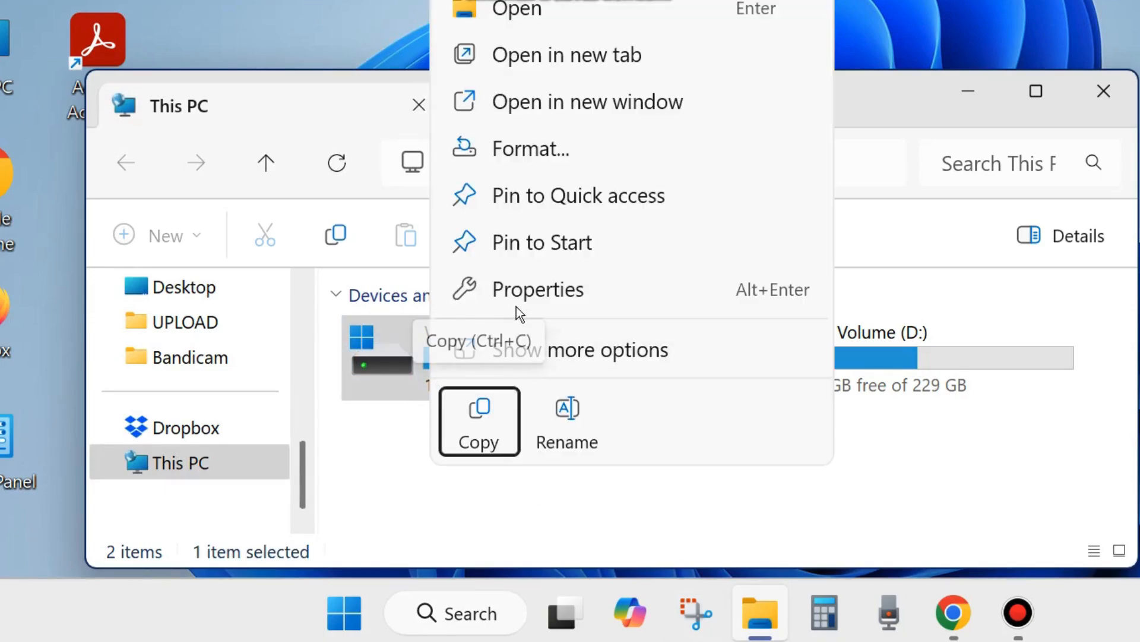
left_click(540, 294)
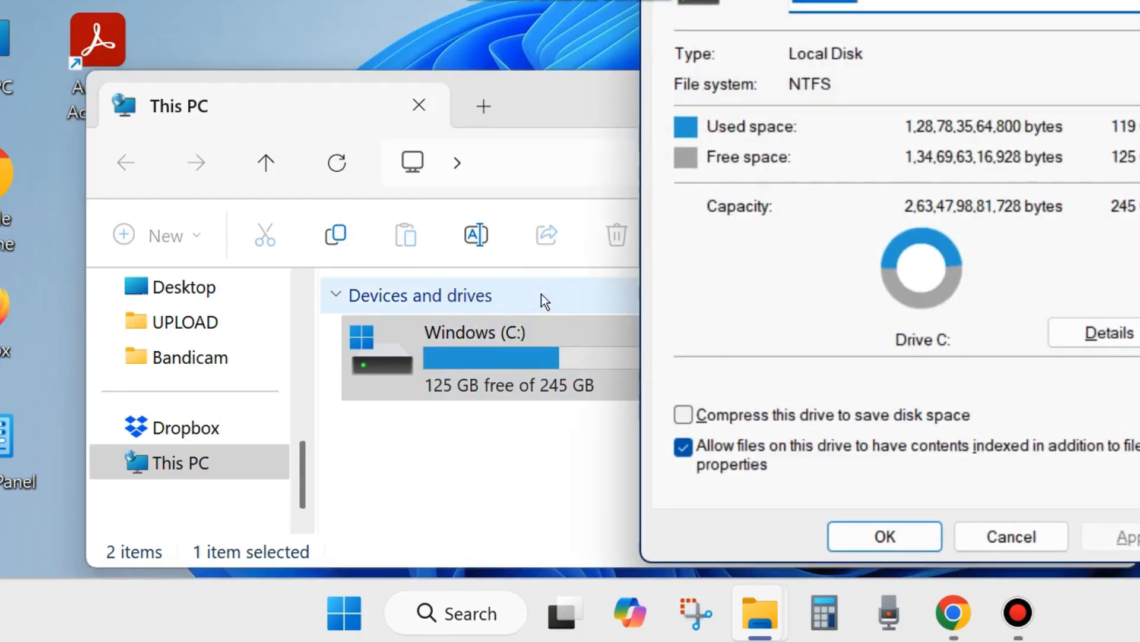
left_click_drag(956, 0, 640, 34)
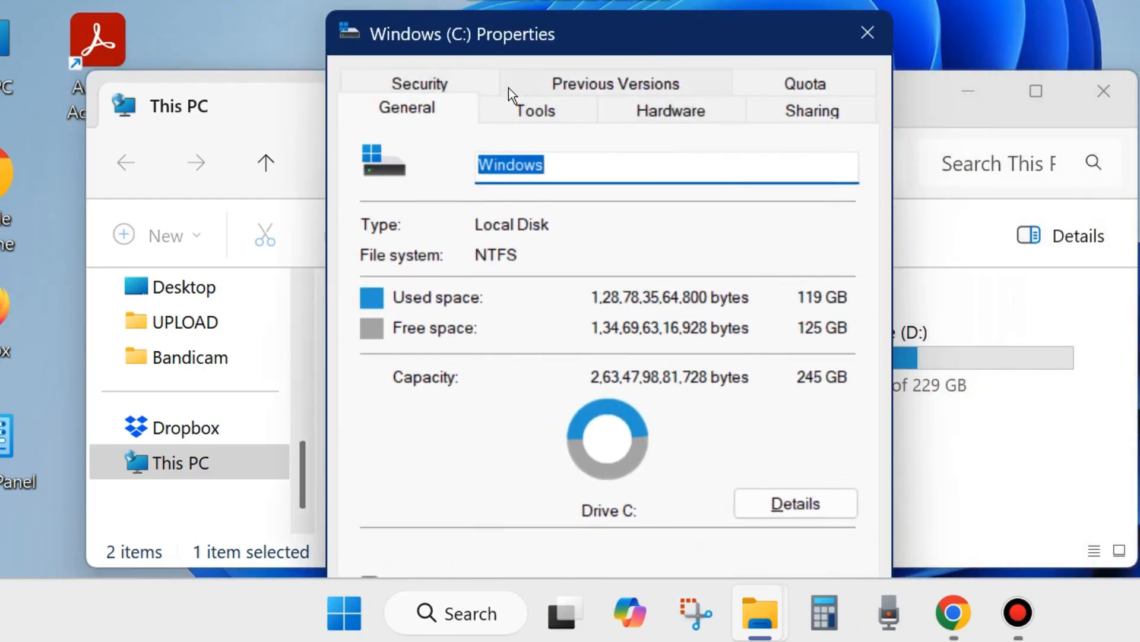
- Check in the C: drive's security settings which permissions SYSTEM is allowed, then close the properties and File Explorer without changes
left_click(416, 80)
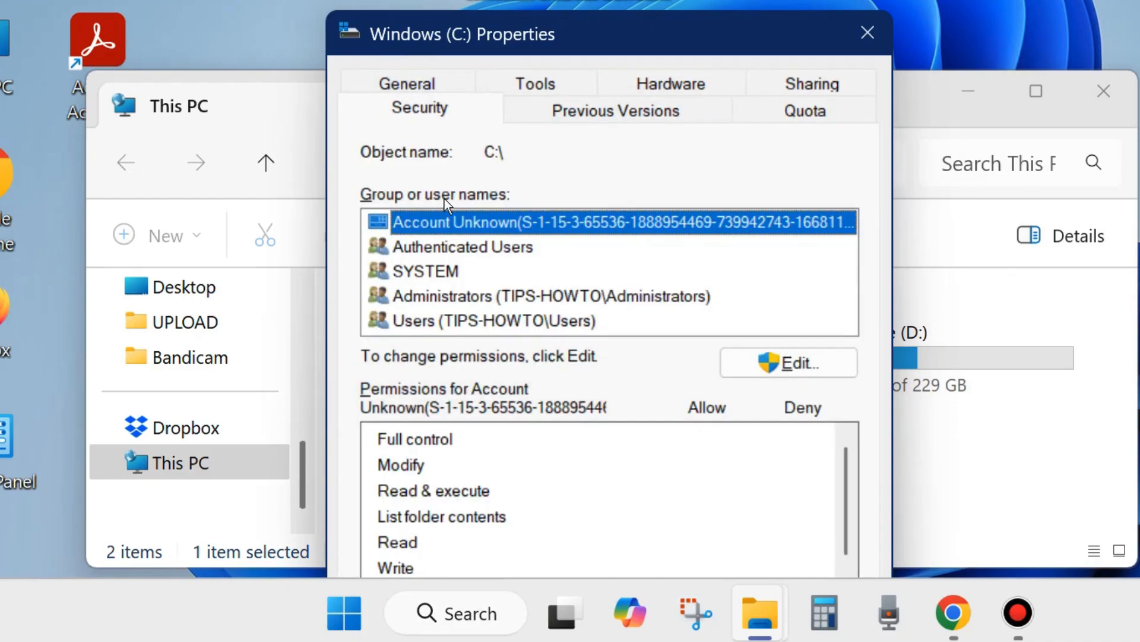
left_click(437, 272)
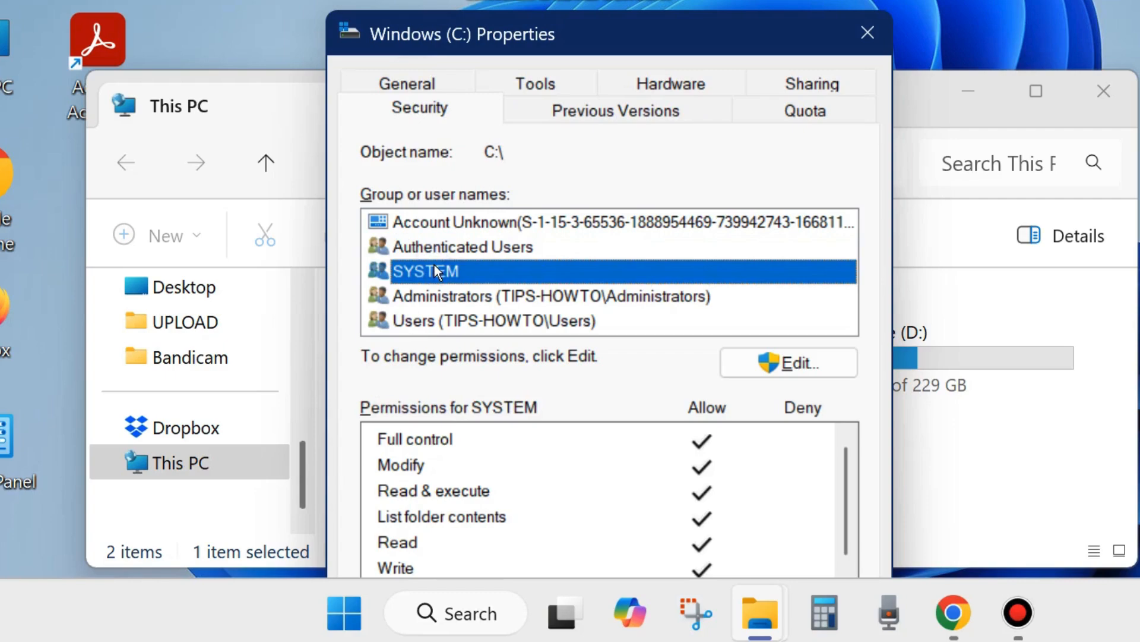
left_click_drag(619, 39, 623, 1)
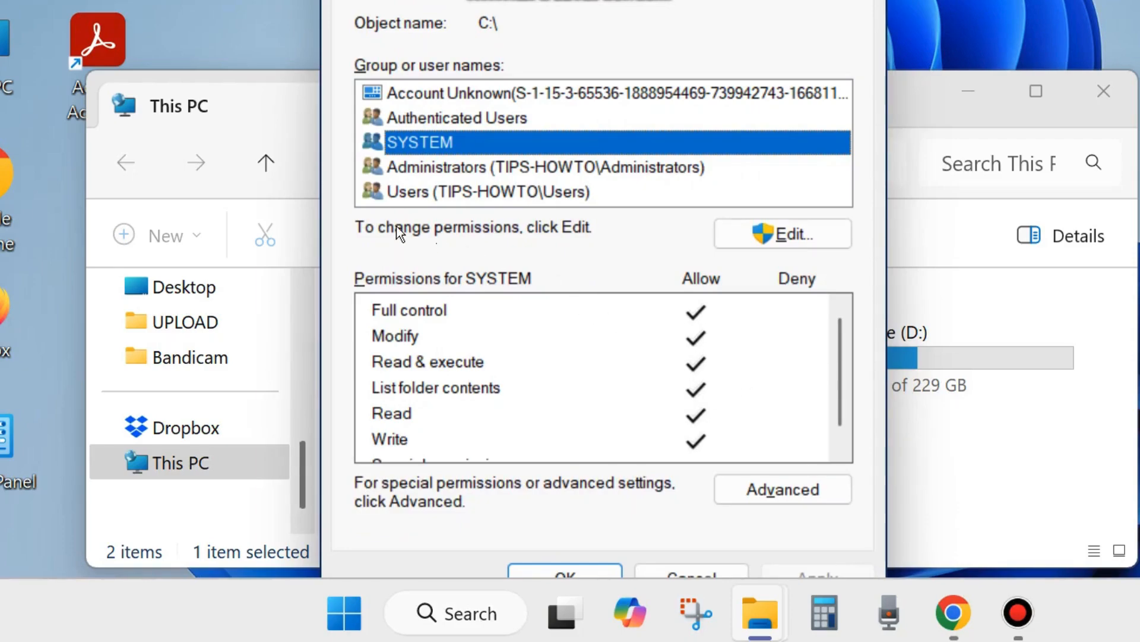
left_click(782, 239)
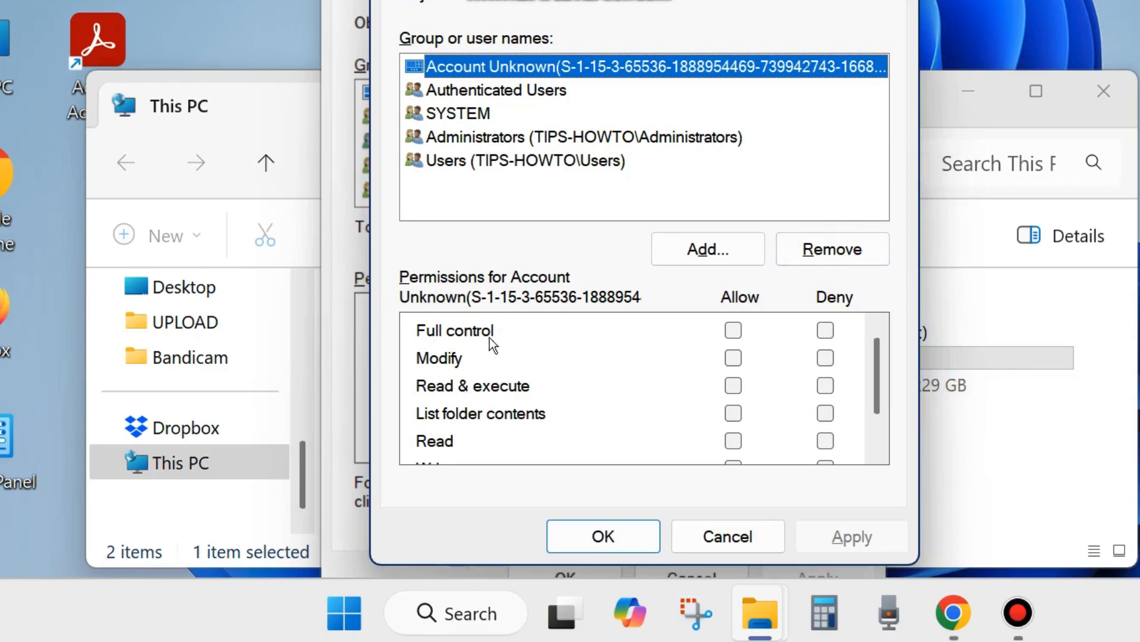
left_click(473, 113)
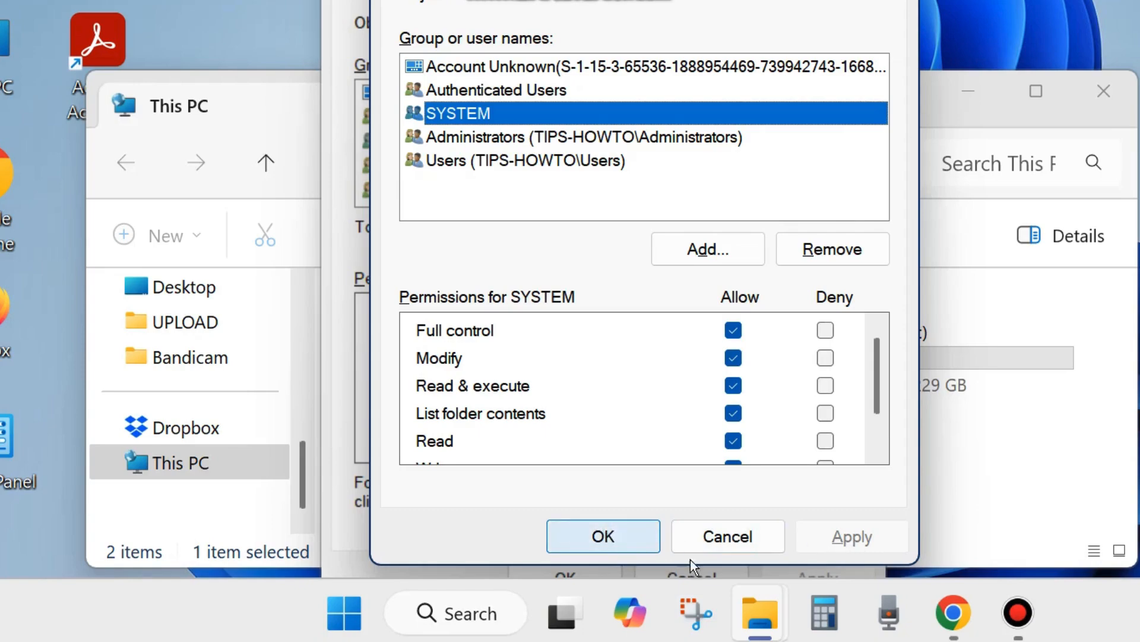
key("Escape")
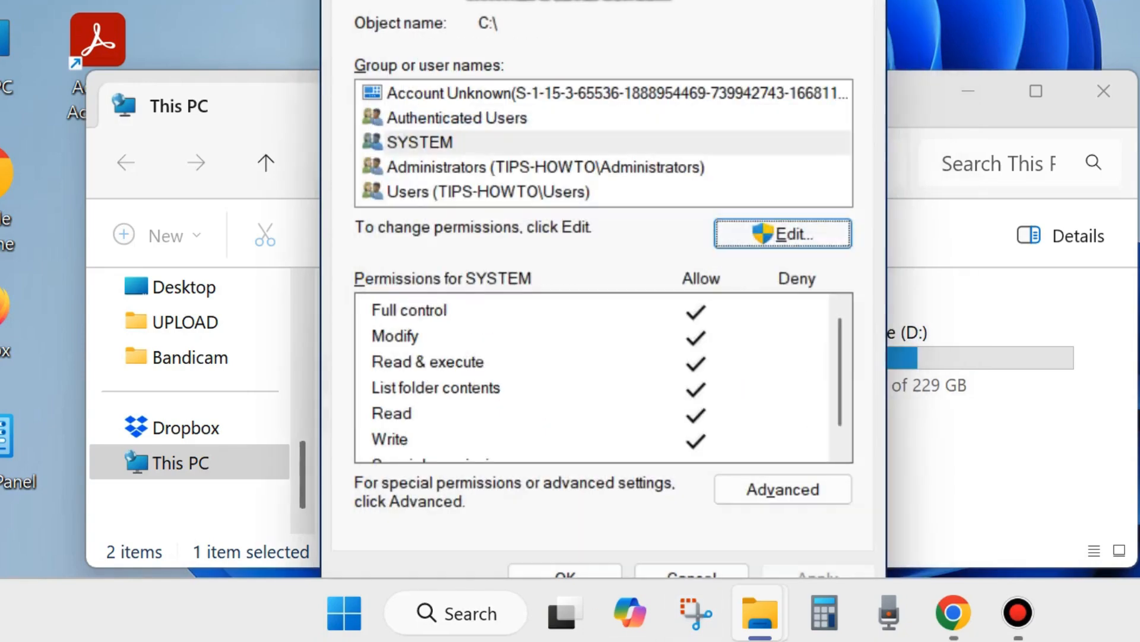
key("Escape")
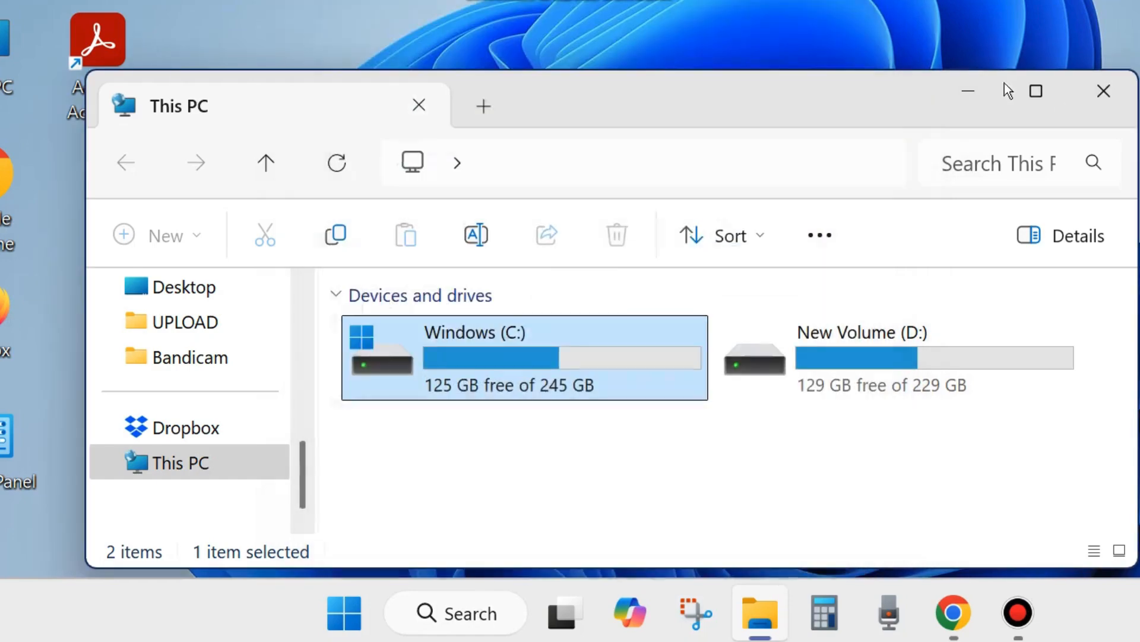
left_click(1100, 93)
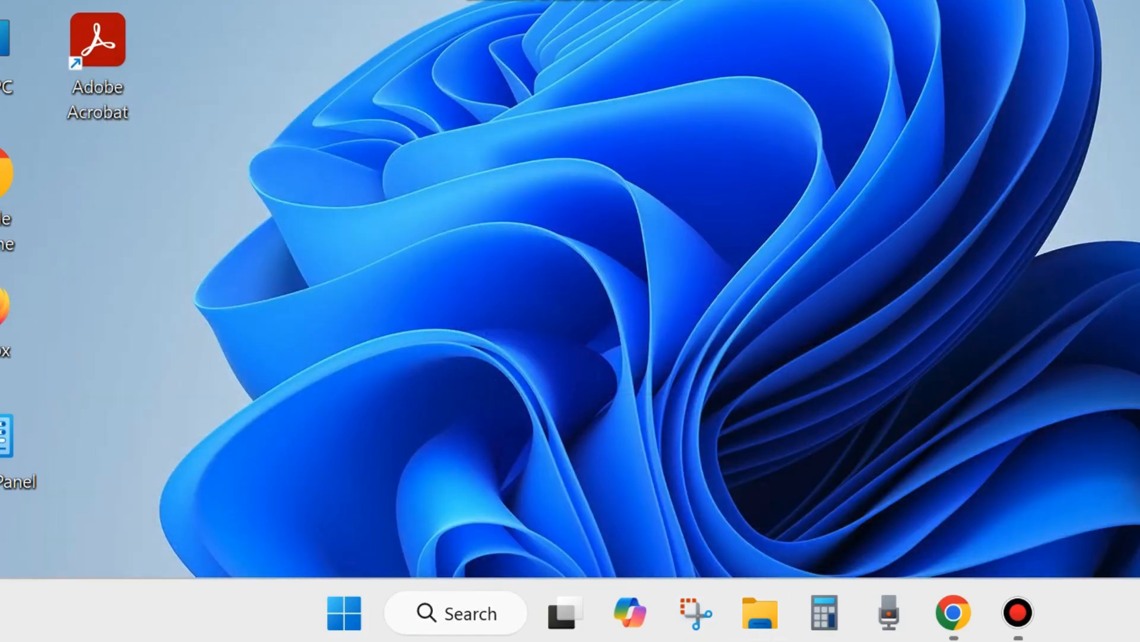
- Find the "Create a restore point" settings through Windows search and open them, positioning the System Properties window so its System Protection options are accessible
left_click(464, 613)
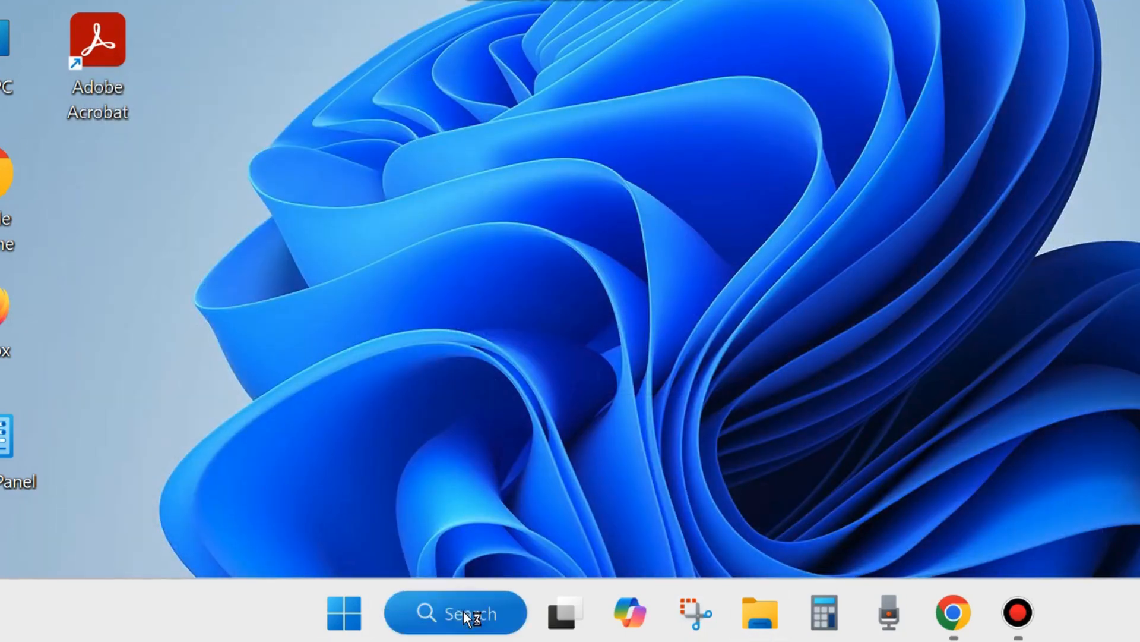
type("rea")
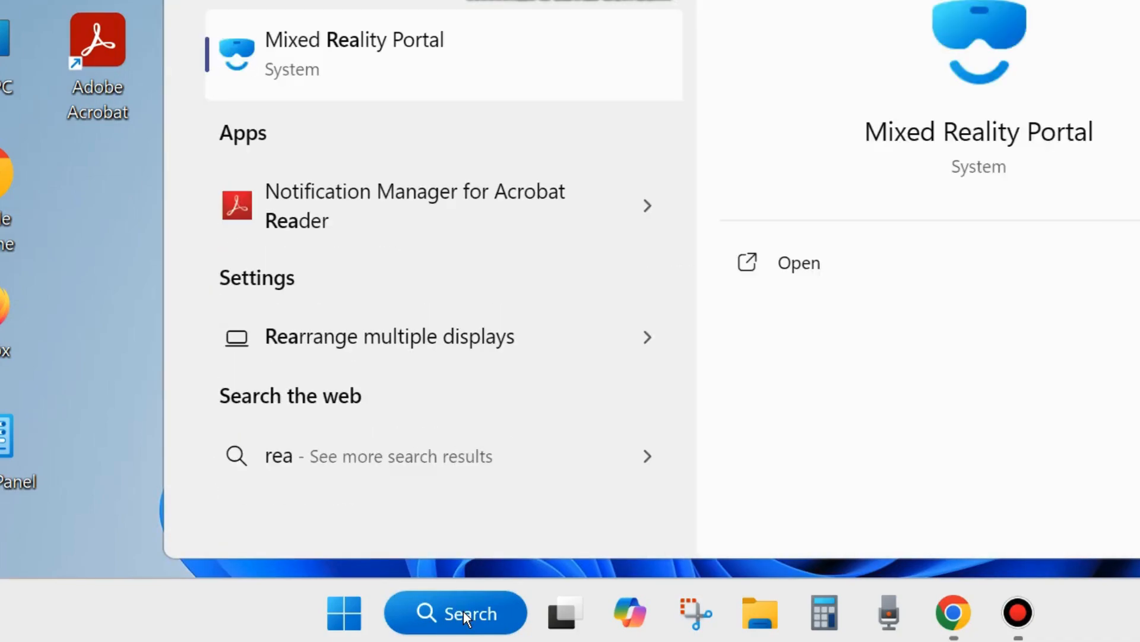
type("te a rest")
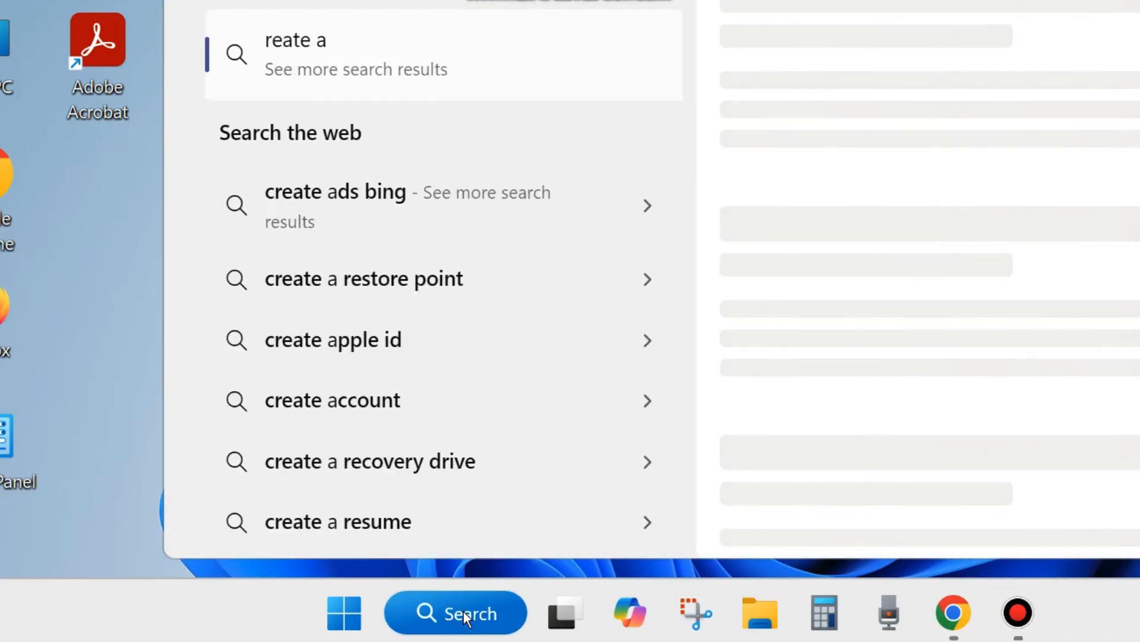
type("ore")
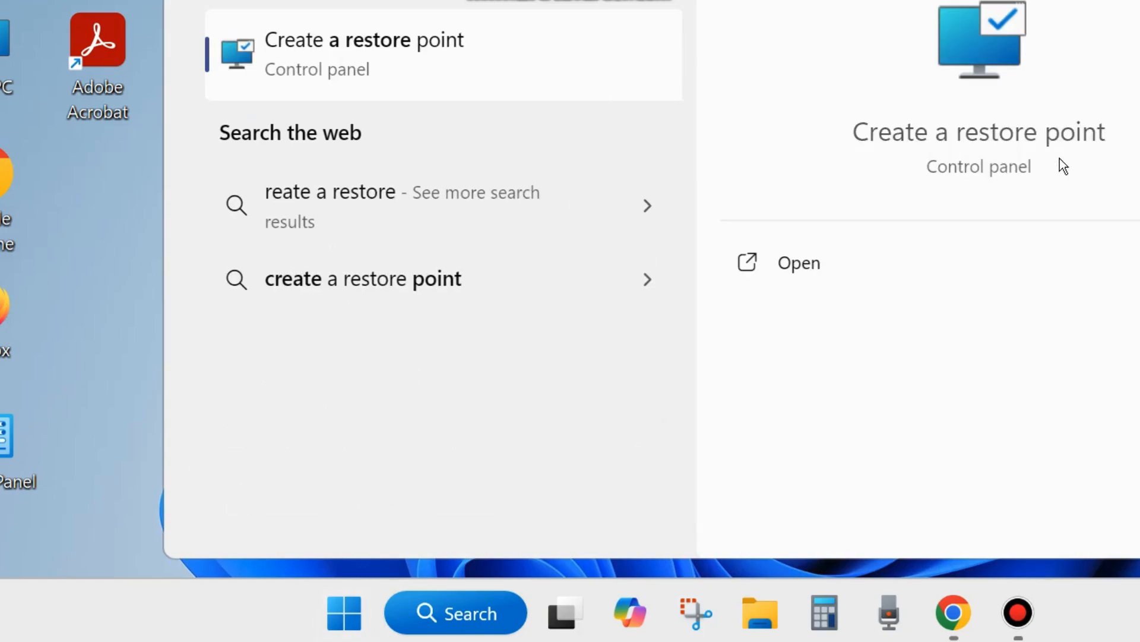
left_click(798, 268)
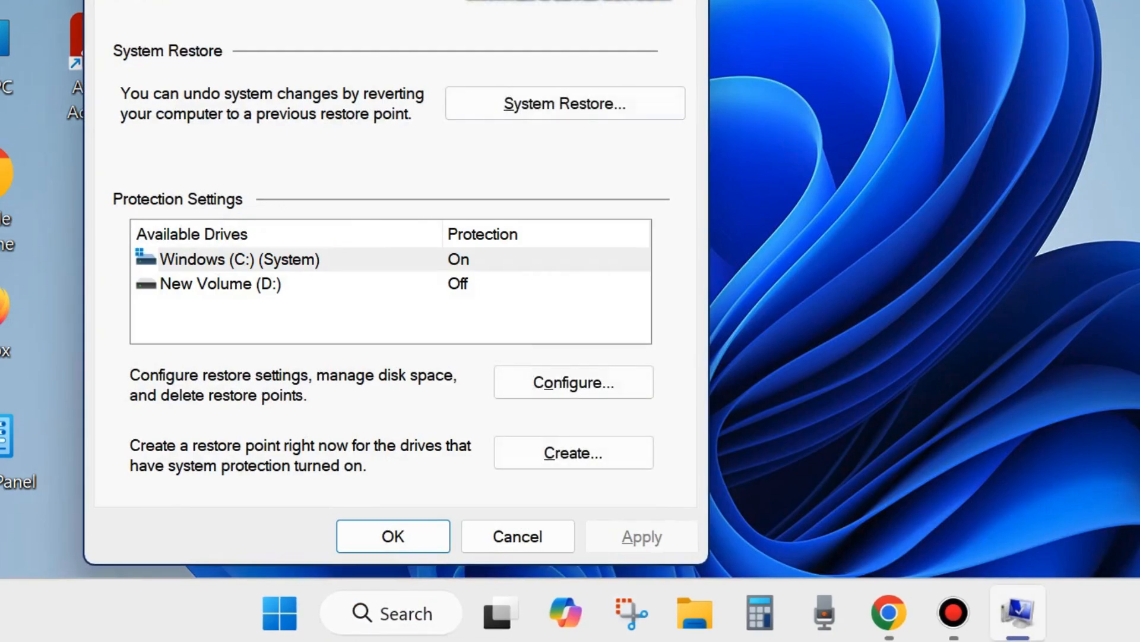
left_click_drag(317, 0, 481, 5)
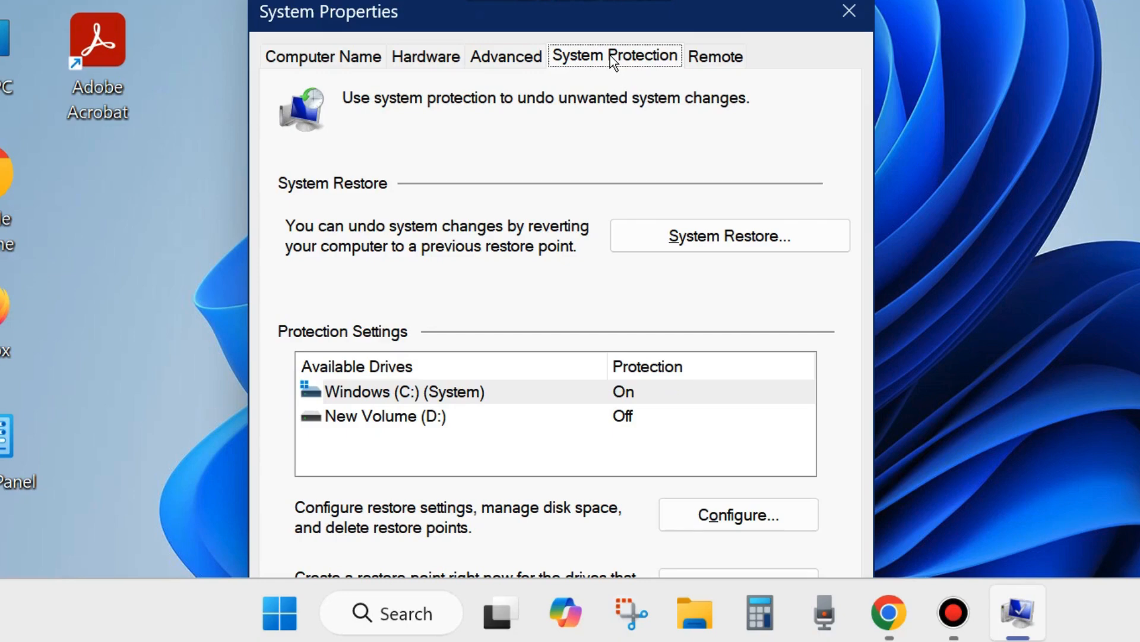
left_click_drag(563, 16, 530, 0)
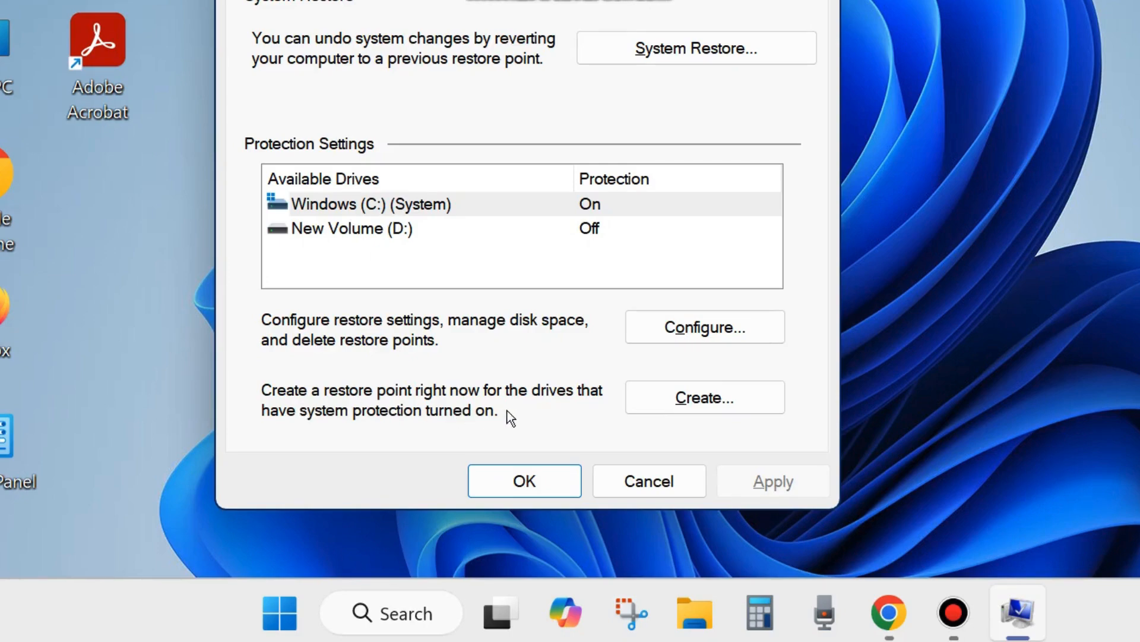
- Create a restore point described as "windows update" and close the System Properties dialog
left_click(699, 396)
left_click_drag(530, 0, 579, 73)
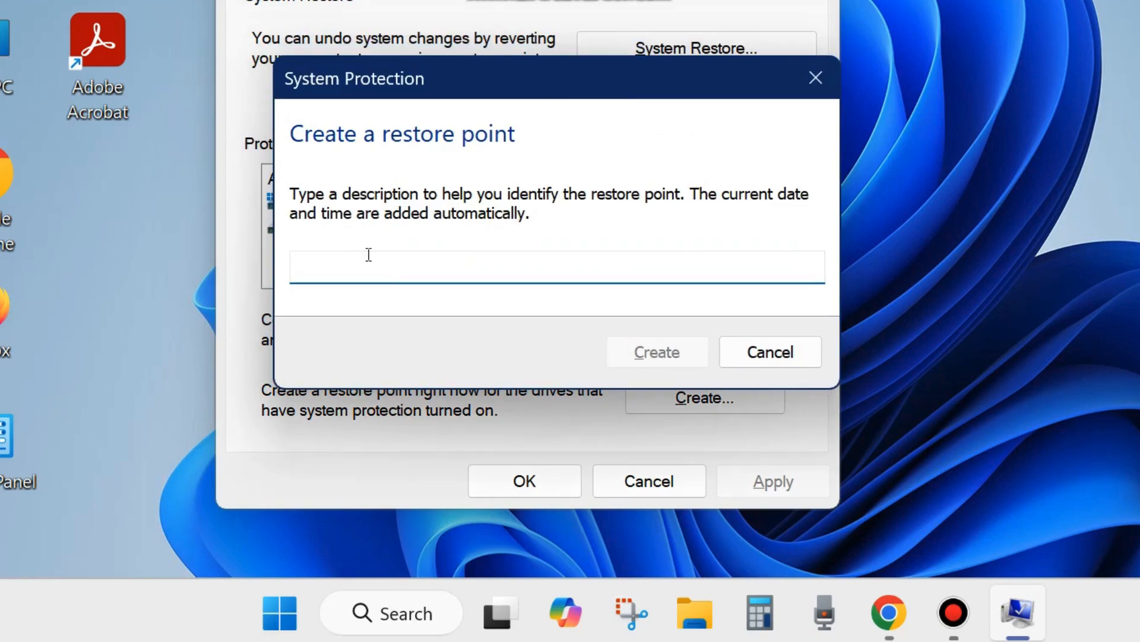
type("w")
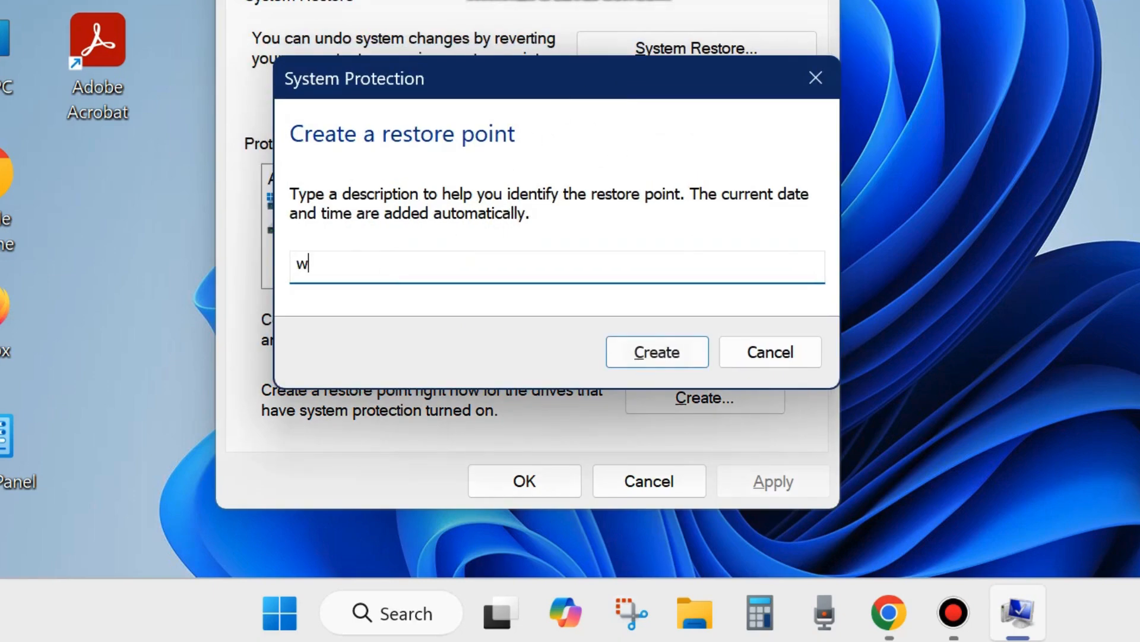
type("indow")
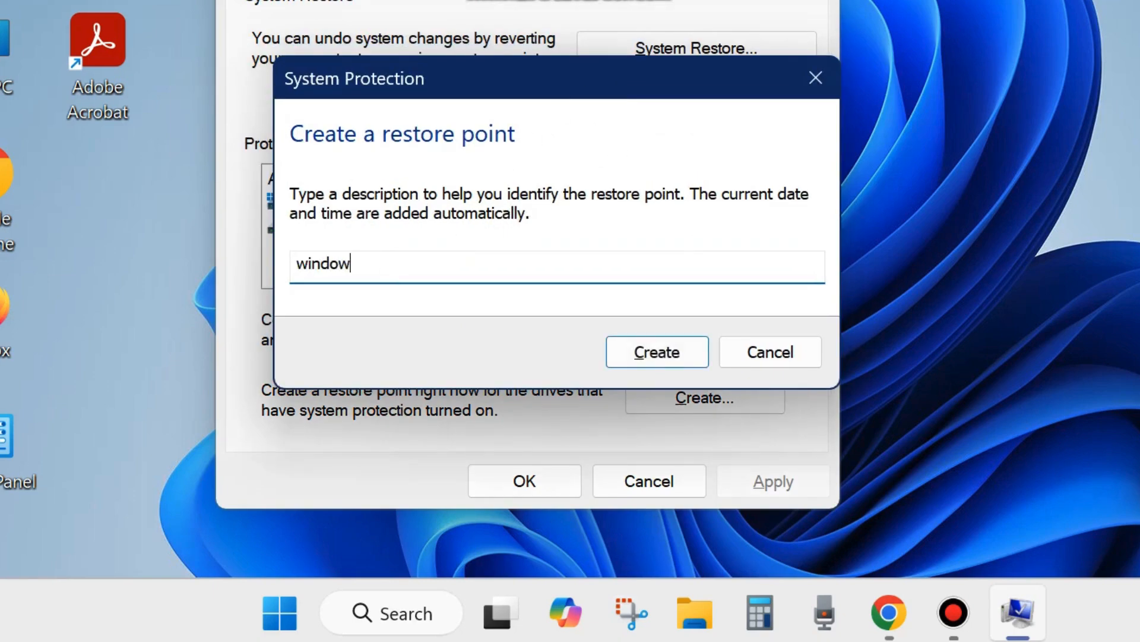
type("s update")
left_click(669, 361)
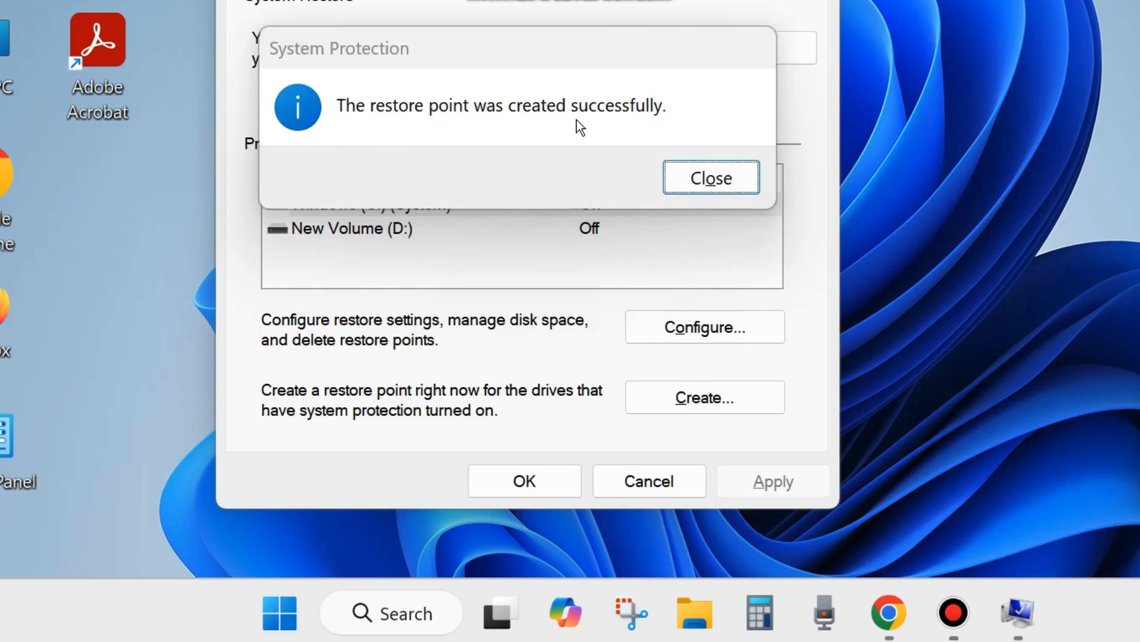
left_click(699, 181)
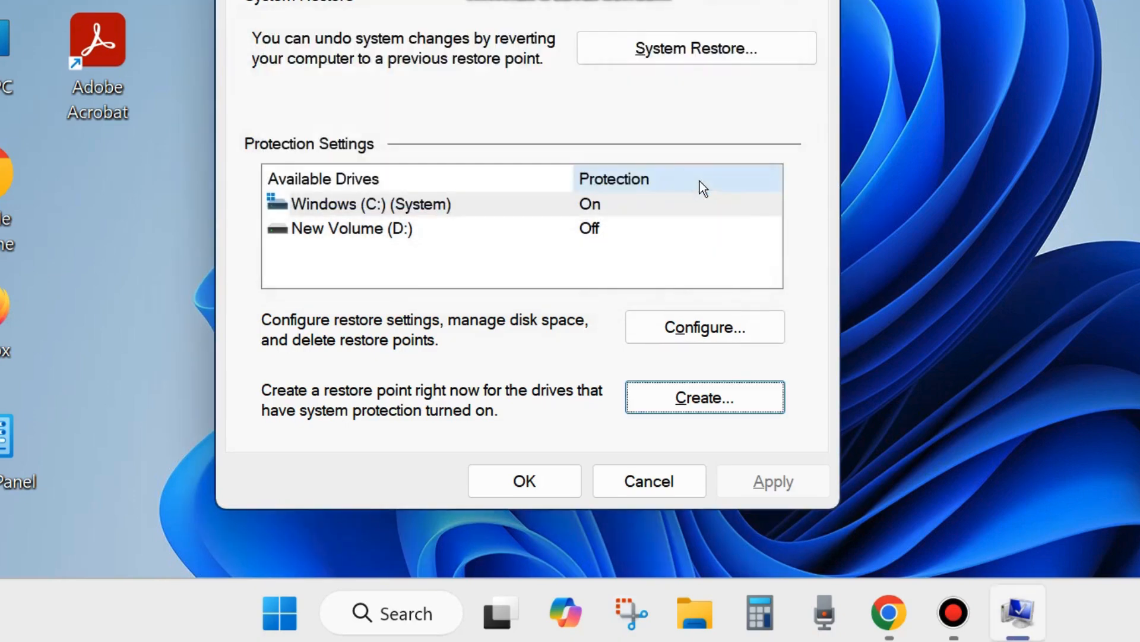
left_click(532, 489)
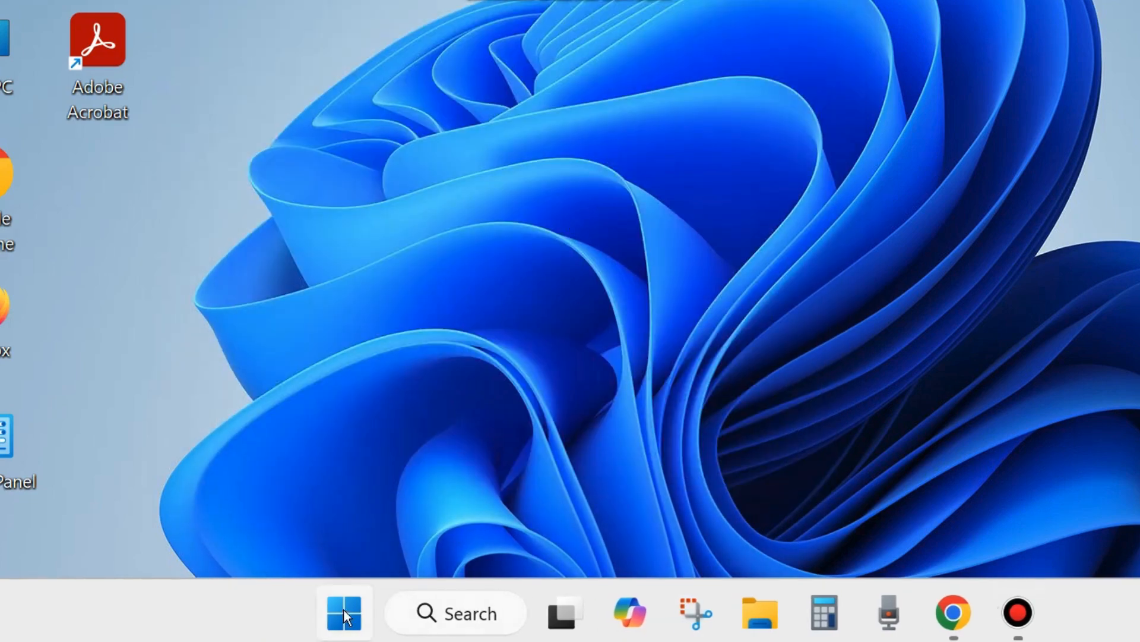
- Launch the System Restore wizard by running the command rstrui from the Run dialog
right_click(346, 625)
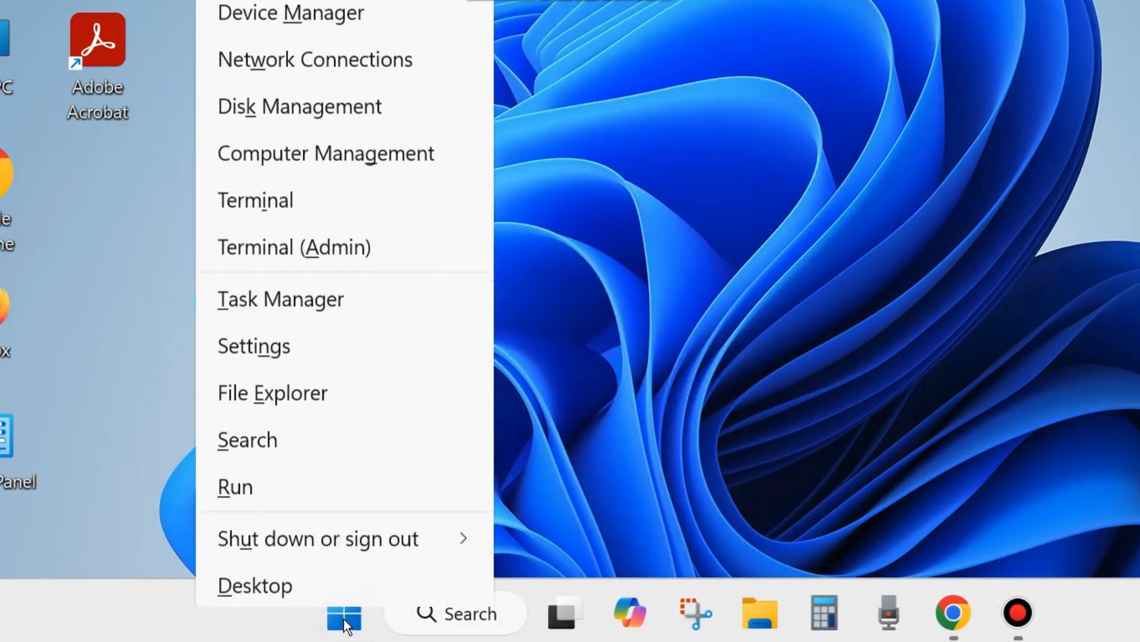
left_click(254, 480)
left_click_drag(194, 250, 478, 106)
type("r")
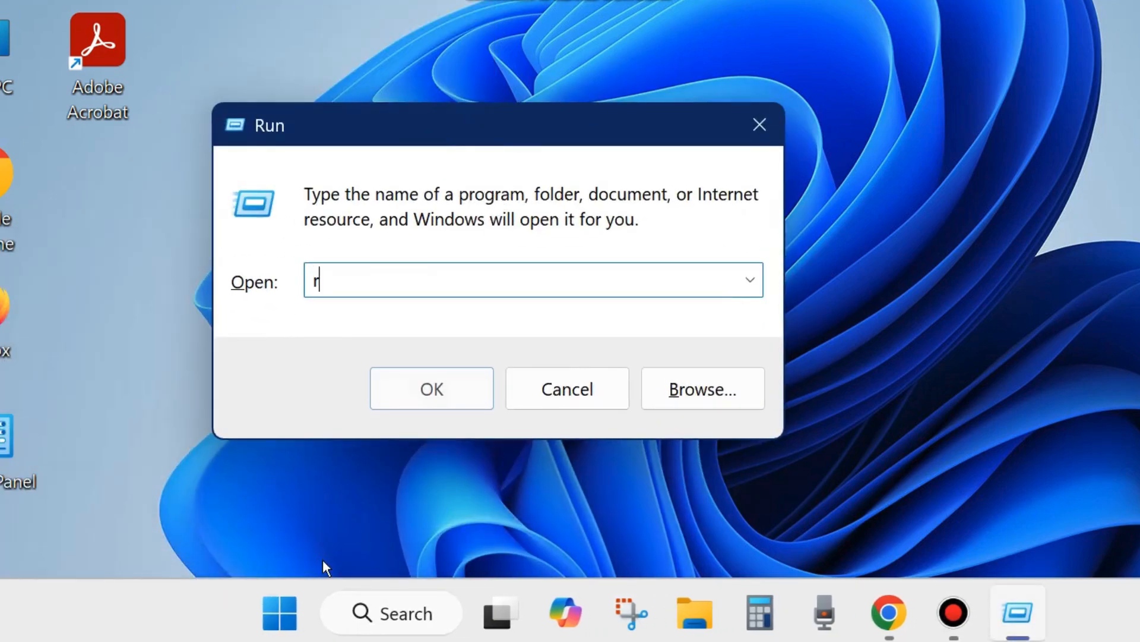
type("strui")
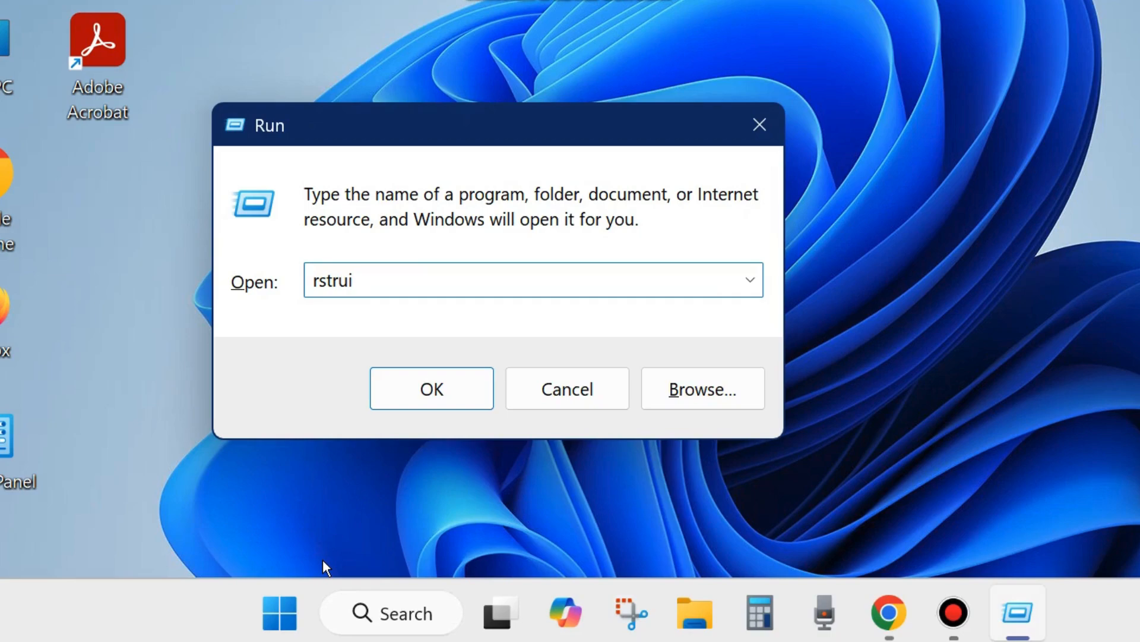
left_click(431, 390)
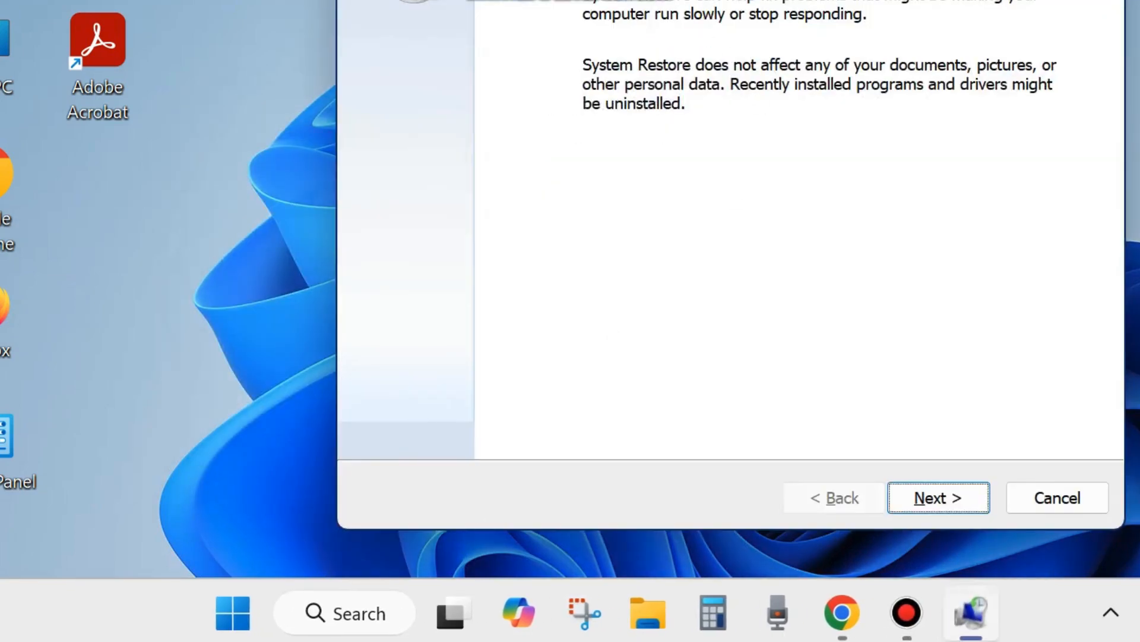
left_click_drag(715, 0, 636, 0)
- Select the 13-02-2025 Windows Update restore point in the wizard's list, then close System Restore without restoring
left_click(785, 518)
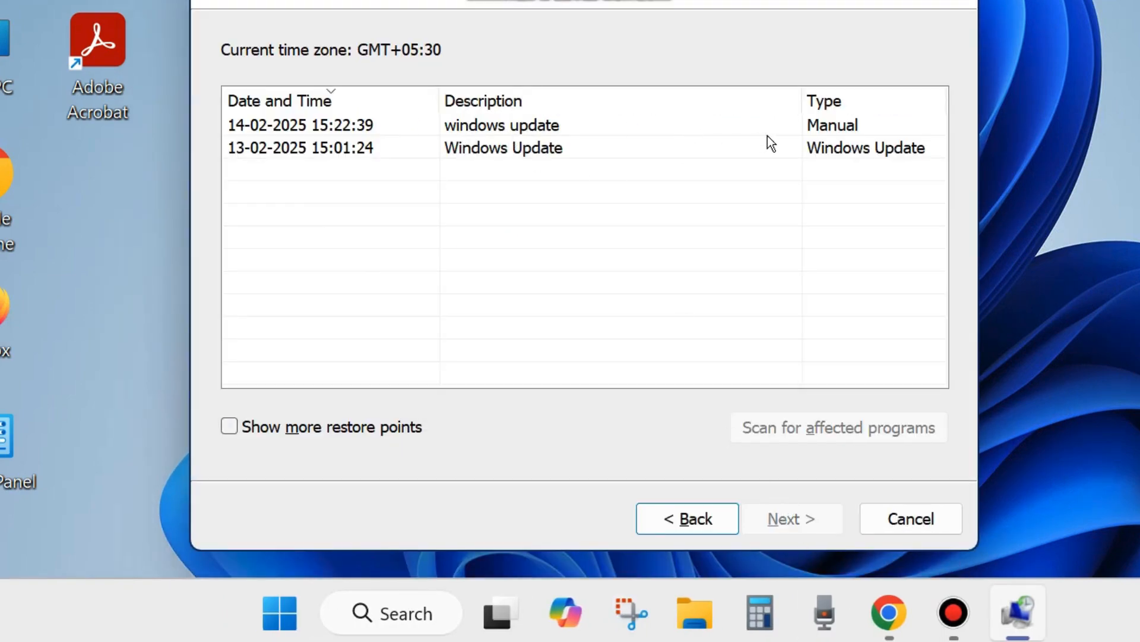
left_click(521, 146)
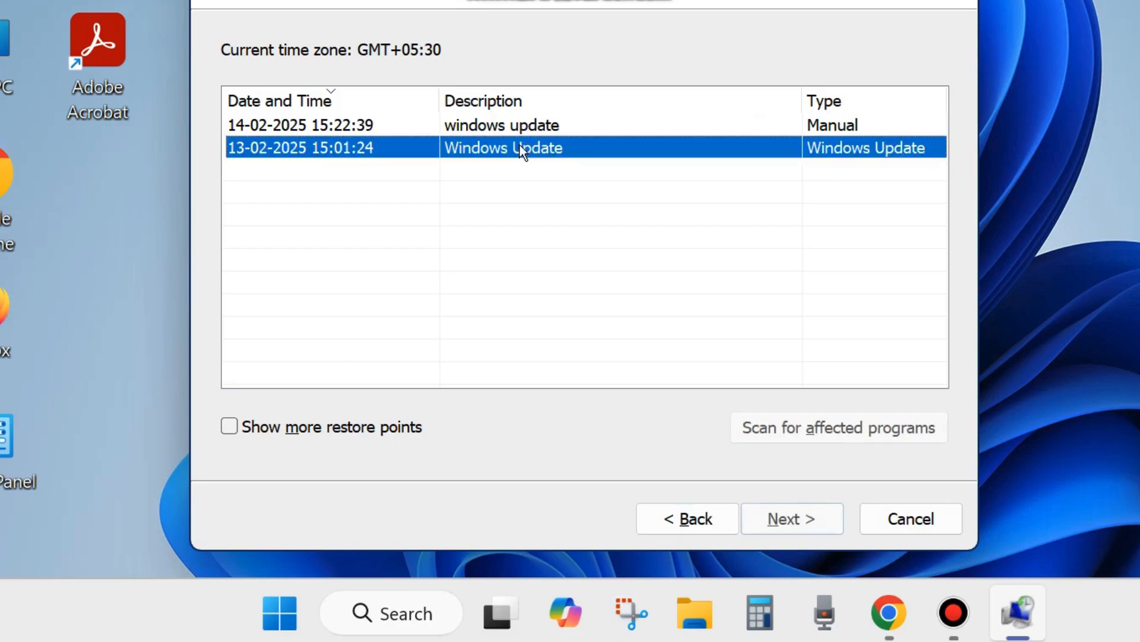
left_click(513, 126)
left_click(505, 149)
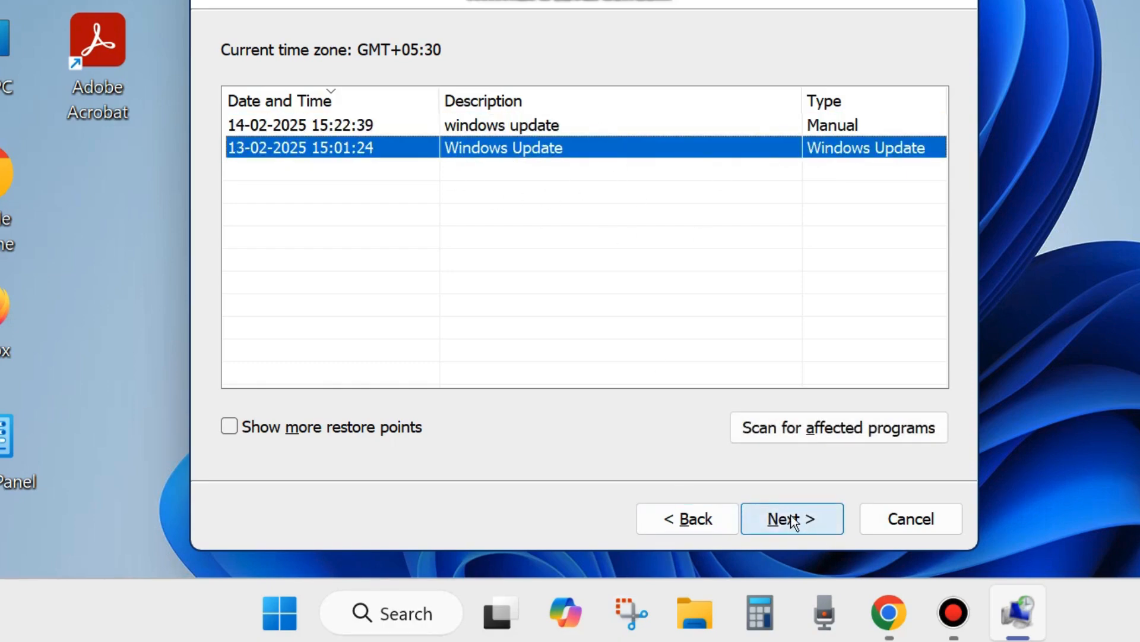
left_click(954, 1)
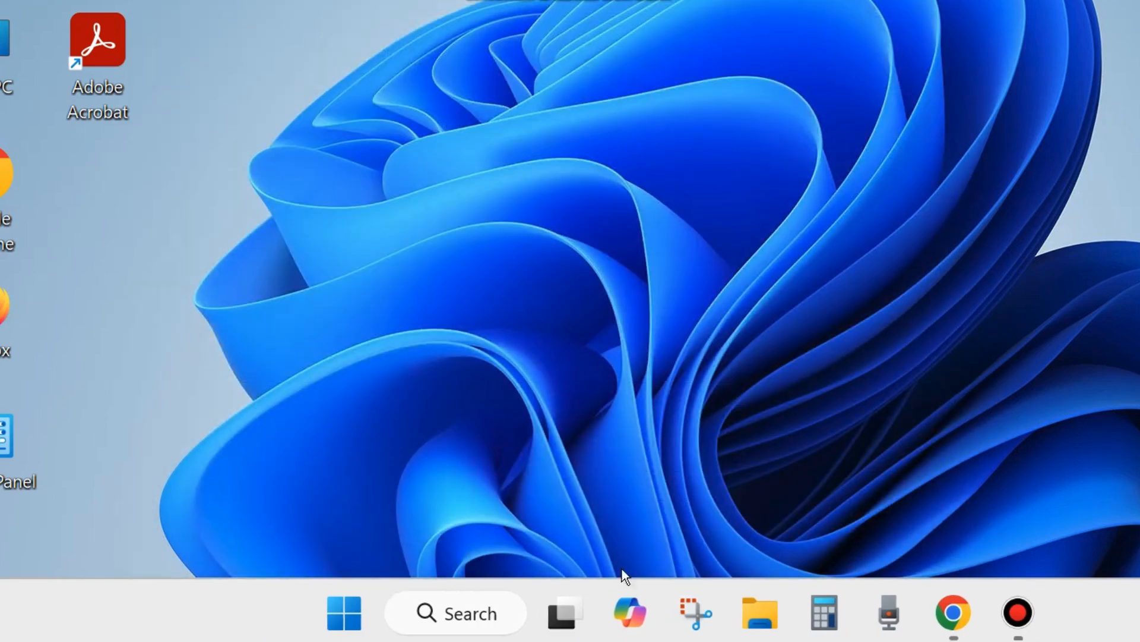
- Search Windows for cmd and open Command Prompt as administrator
left_click(453, 617)
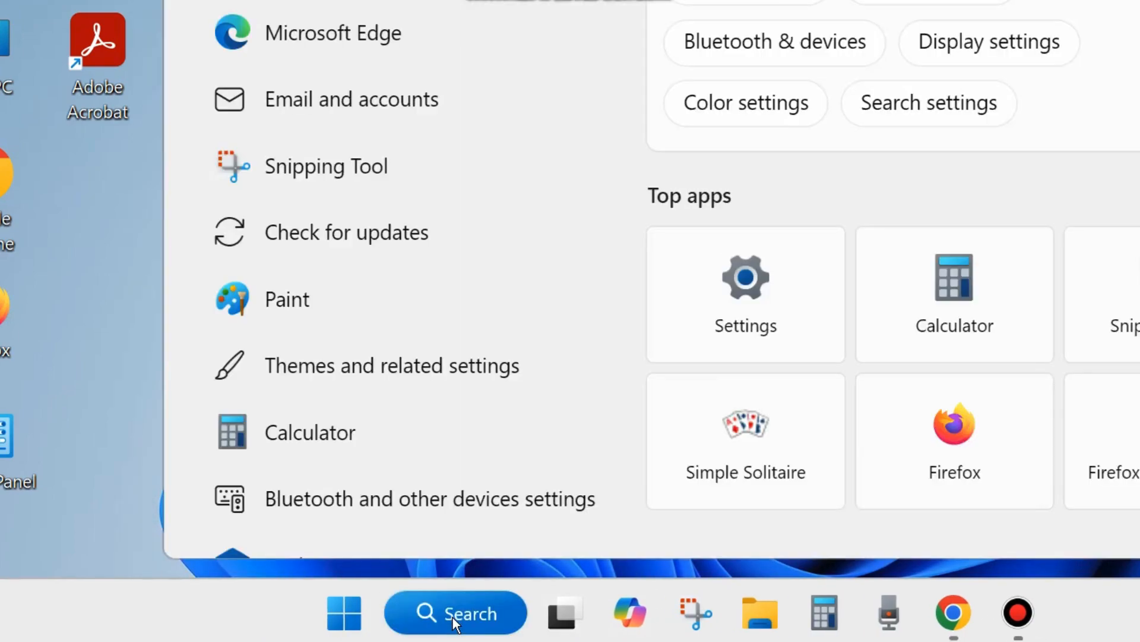
type("cmd")
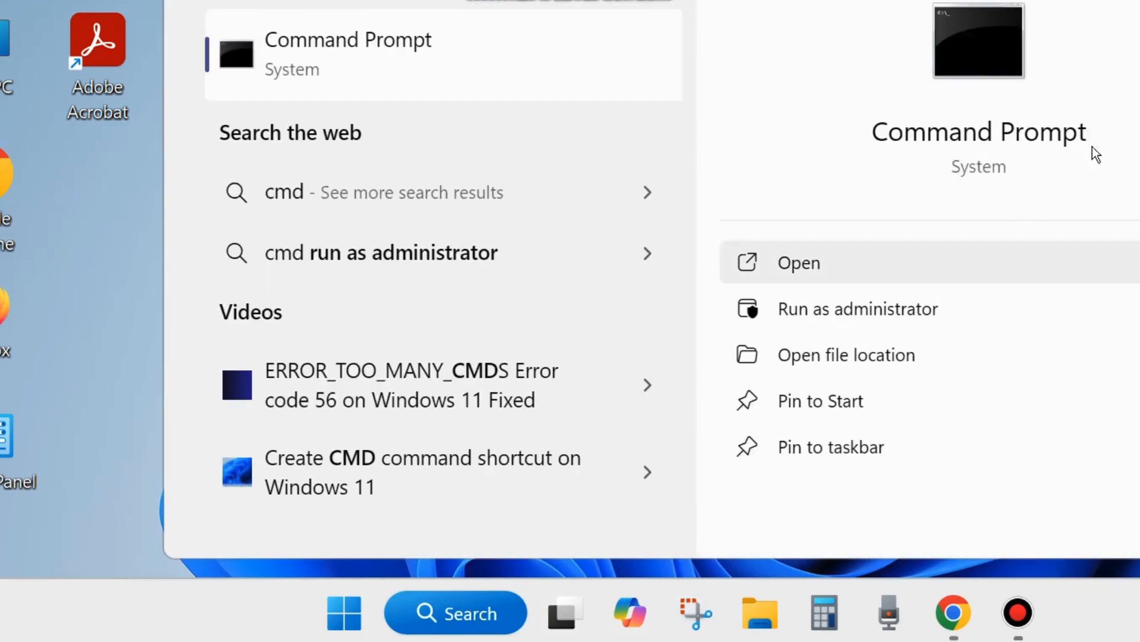
left_click(835, 308)
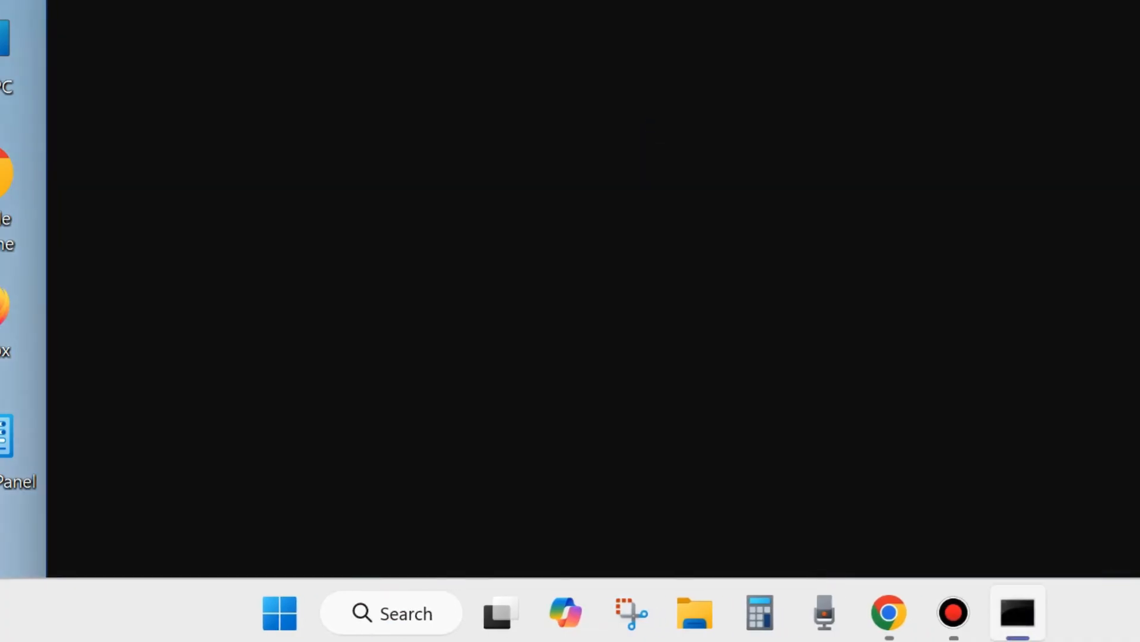
mouse_move(637, 50)
left_mouse_down()
mouse_move(625, 51)
mouse_move(664, 77)
mouse_move(649, 38)
left_mouse_up()
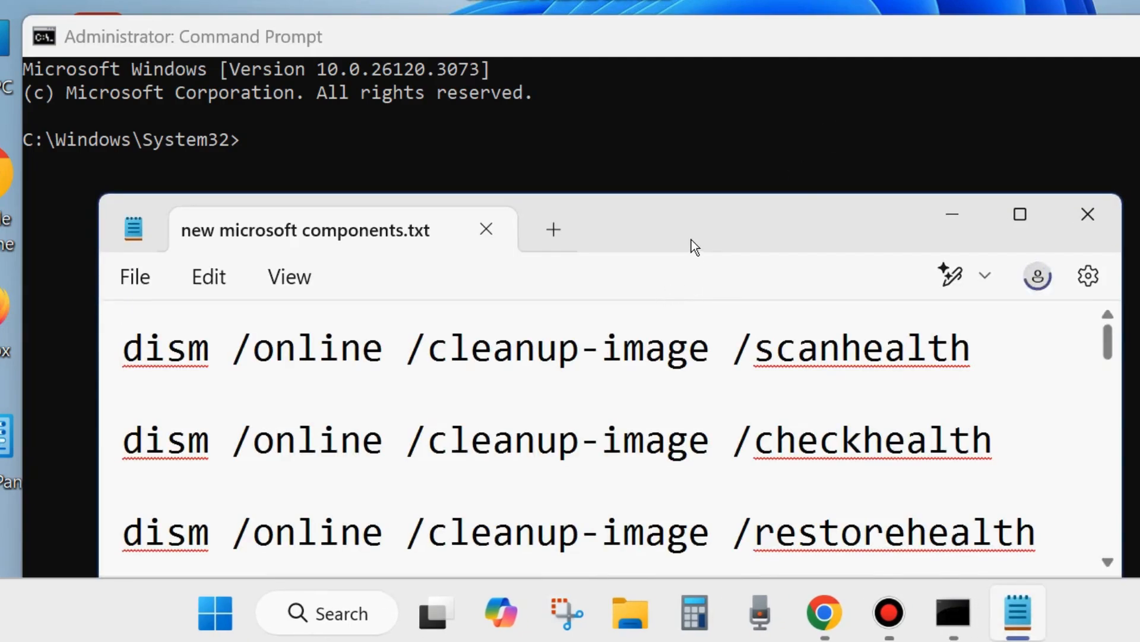
- Highlight the DISM scanhealth, checkhealth and restorehealth commands one by one in new microsoft components.txt, then minimize Notepad
left_click_drag(691, 241, 718, 214)
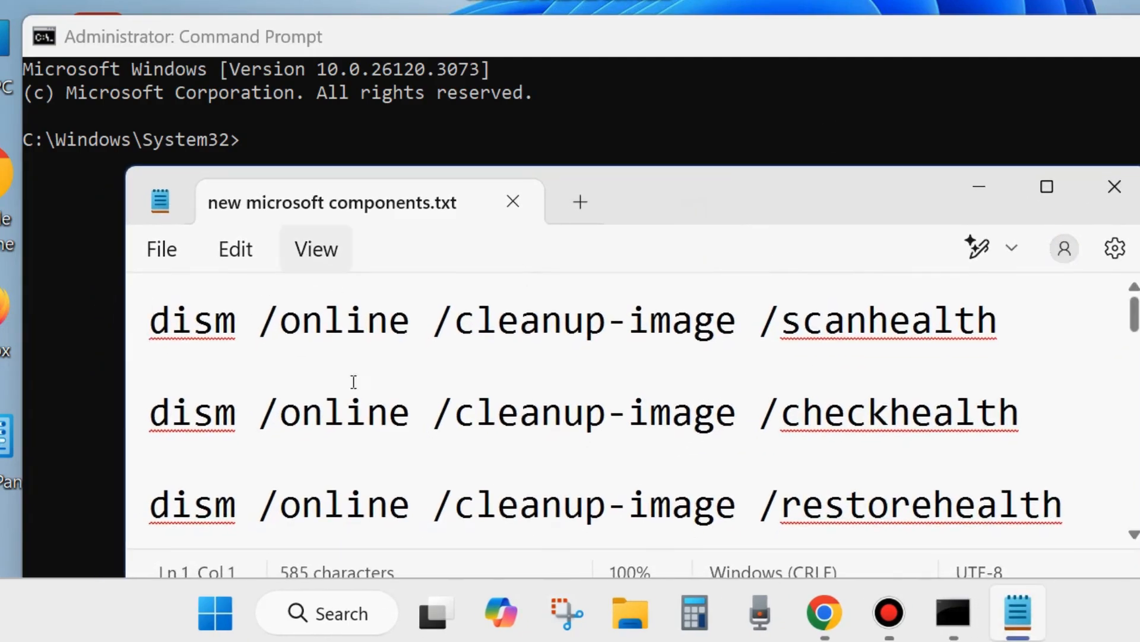
left_click(145, 337)
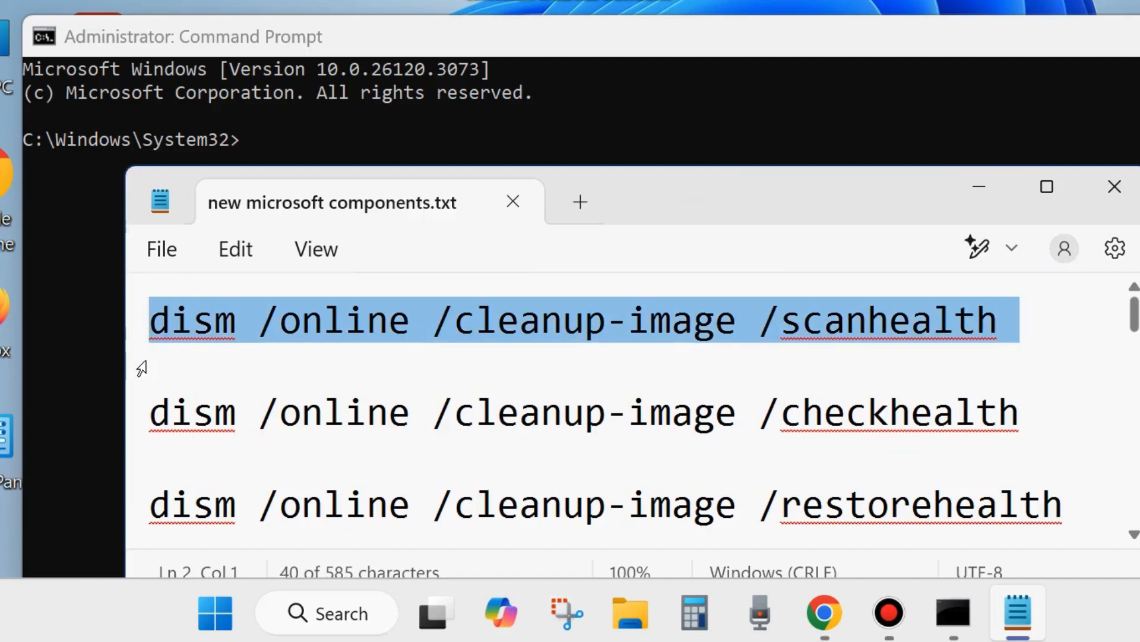
left_click(133, 414)
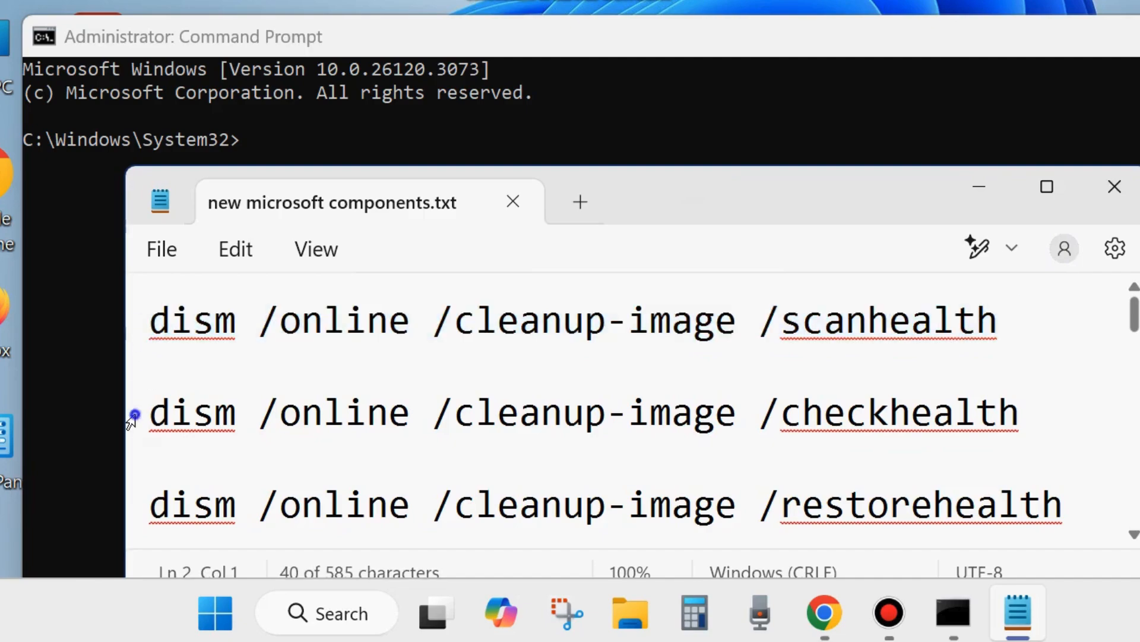
left_click(122, 506)
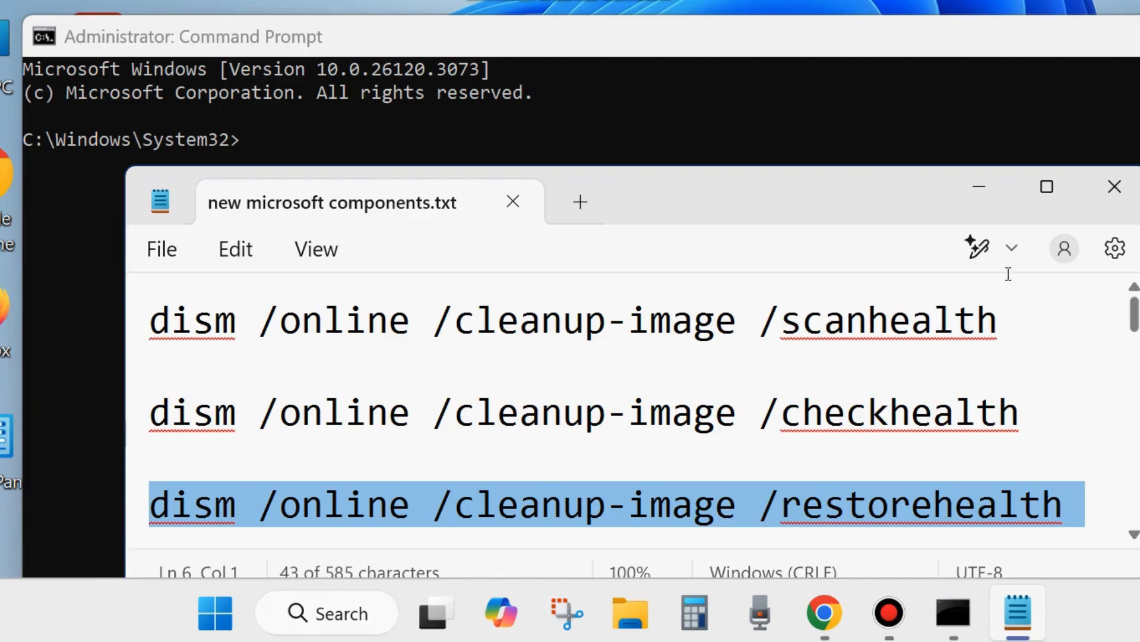
left_click(982, 183)
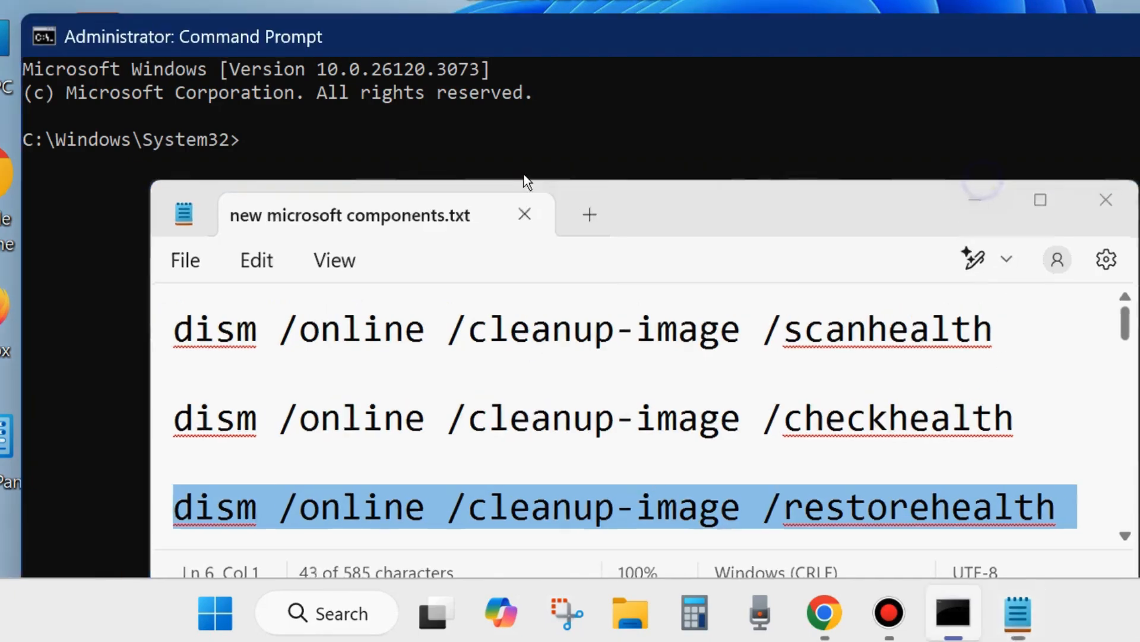
- Enter the command sfc /scannow in the administrator Command Prompt, then minimize its window
type("sfc /s")
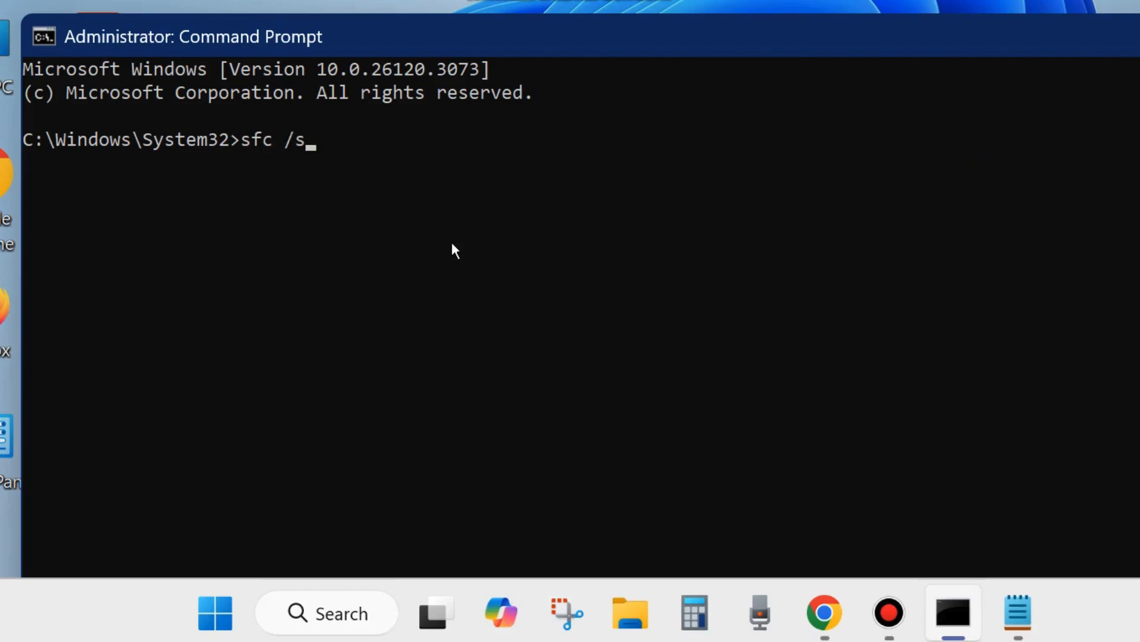
type("cannow")
left_click(953, 612)
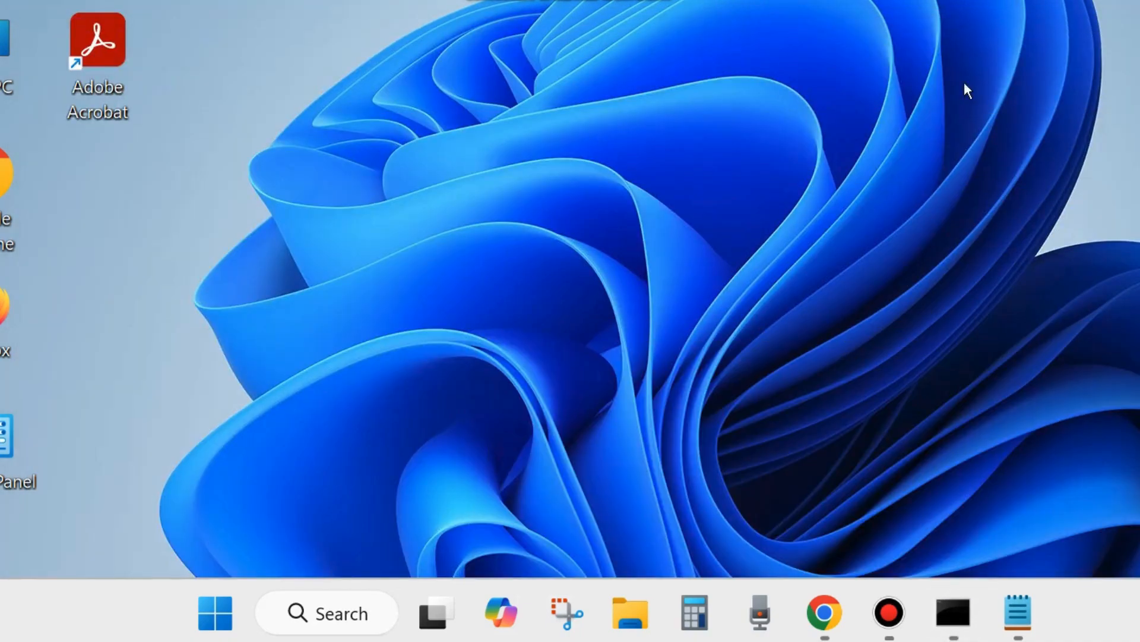